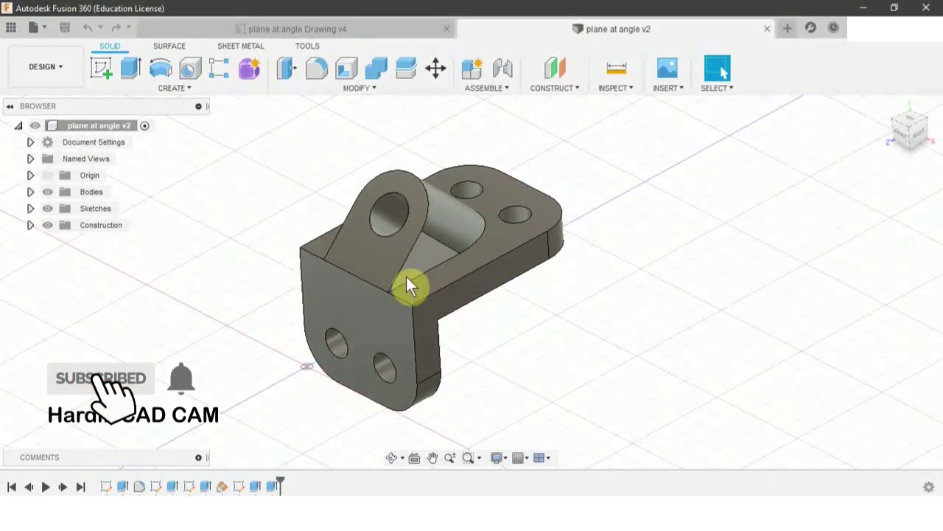
- View the dimensioned bracket drawing, plane at angle Drawing v4, and create a new empty design
{"action": "left_click", "coordinate": [318, 29]}
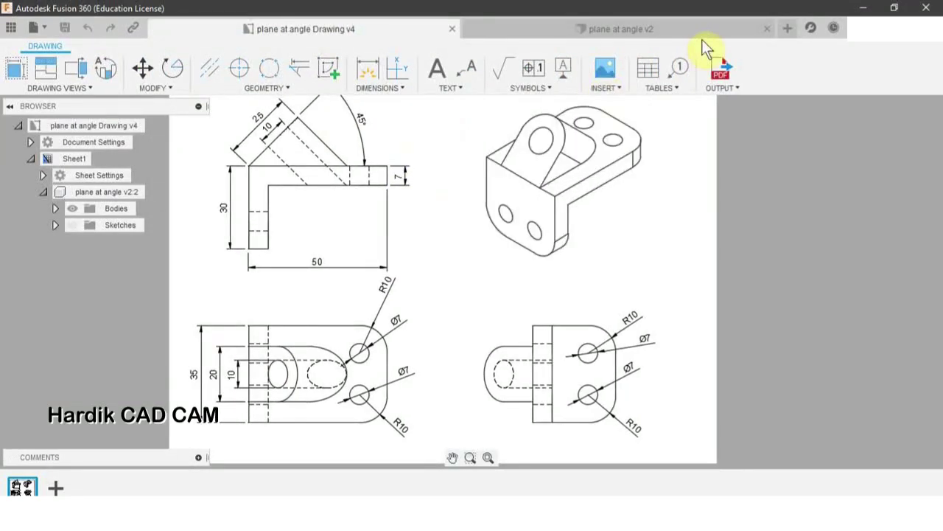
{"action": "left_click", "coordinate": [794, 29]}
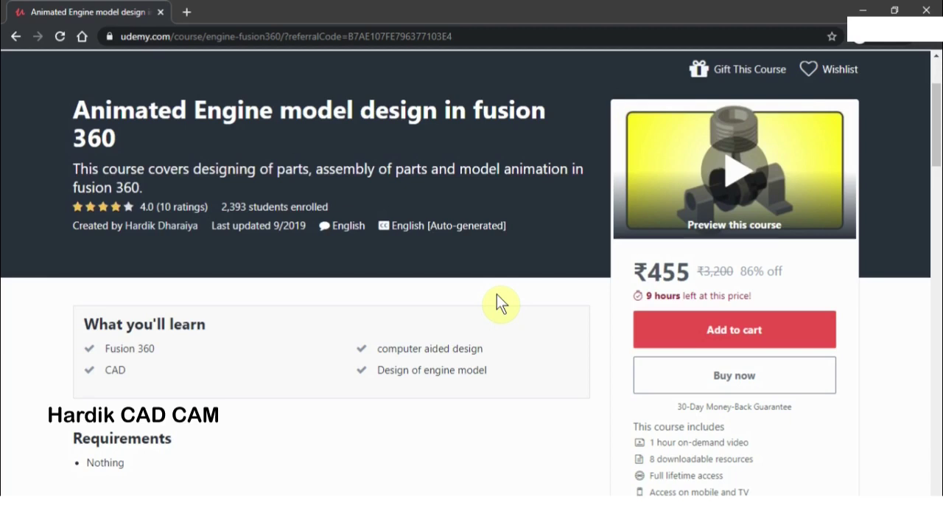
- Look through the Udemy course page for Animated Engine model design in fusion 360, including its description
{"action": "scroll", "coordinate": [497, 295], "scroll_direction": "up", "scroll_amount": 2}
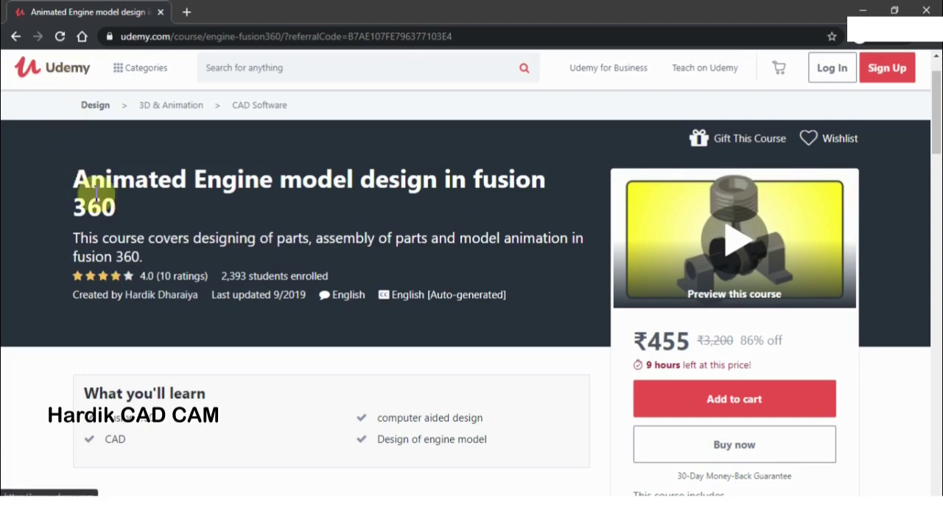
{"action": "left_click_drag", "start_coordinate": [73, 180], "coordinate": [140, 213]}
{"action": "left_click", "coordinate": [137, 210]}
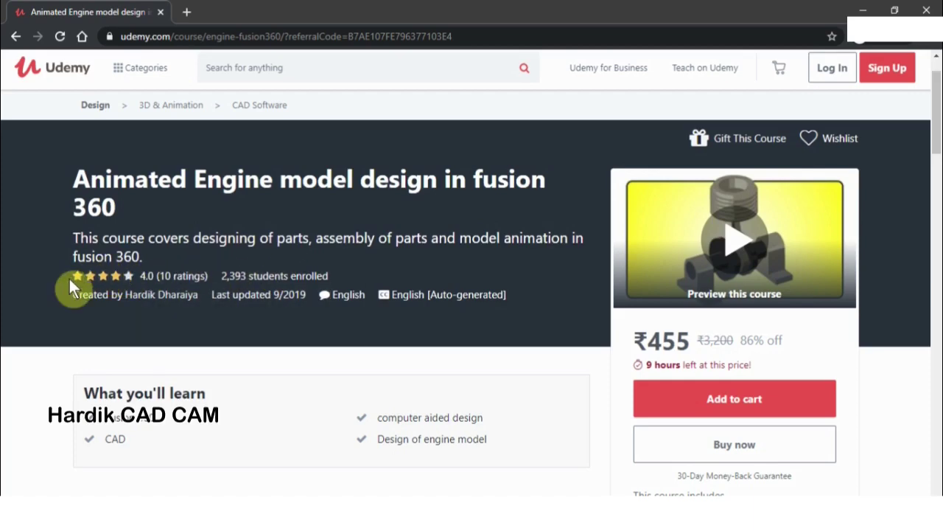
{"action": "scroll", "coordinate": [133, 366], "scroll_direction": "down", "scroll_amount": 4}
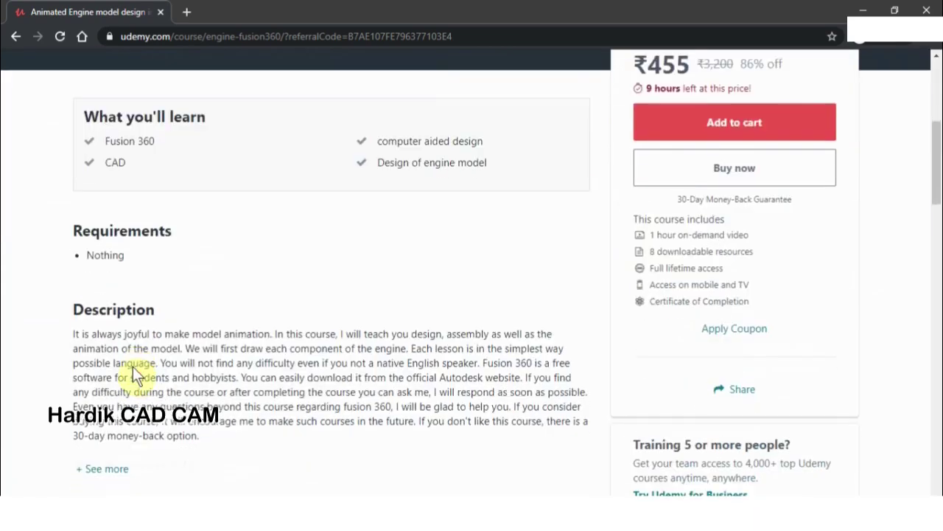
{"action": "scroll", "coordinate": [132, 366], "scroll_direction": "up", "scroll_amount": 2}
{"action": "scroll", "coordinate": [133, 367], "scroll_direction": "up", "scroll_amount": 3}
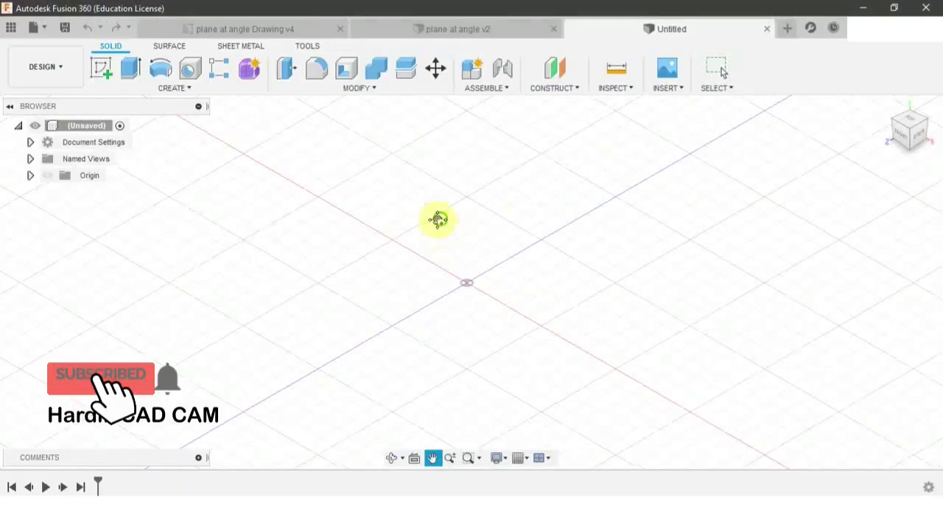
- In Fusion 360, compare the finished plane at angle v2 bracket with its dimensioned drawing and return to the untitled design
{"action": "left_click_drag", "start_coordinate": [438, 218], "coordinate": [409, 212]}
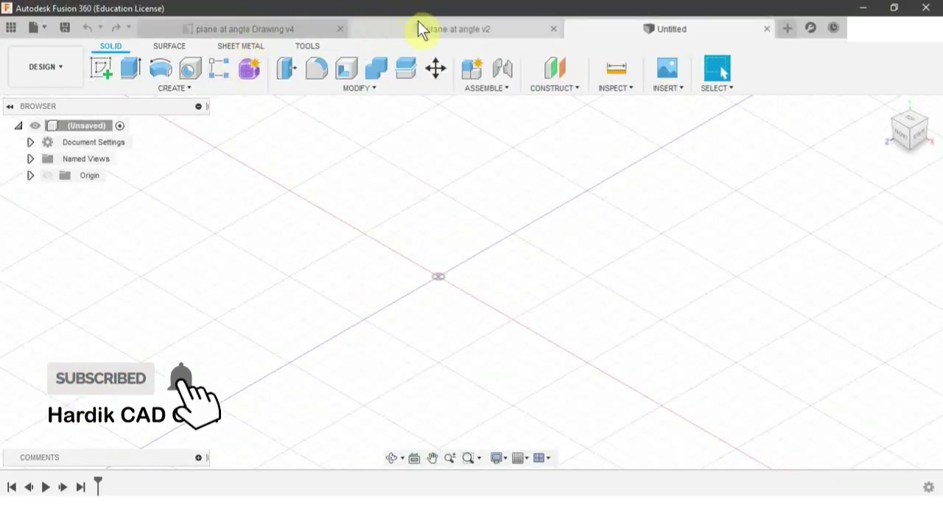
{"action": "left_click", "coordinate": [437, 29]}
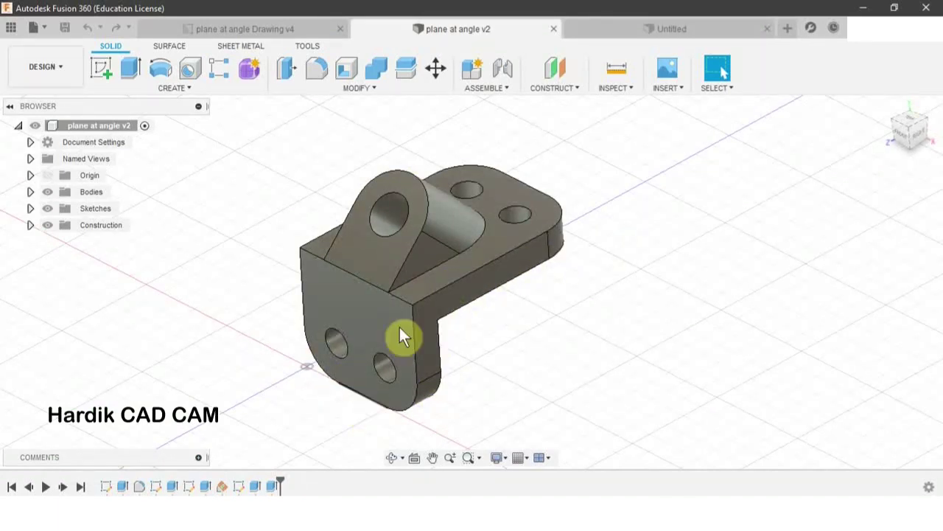
{"action": "left_click", "coordinate": [240, 30]}
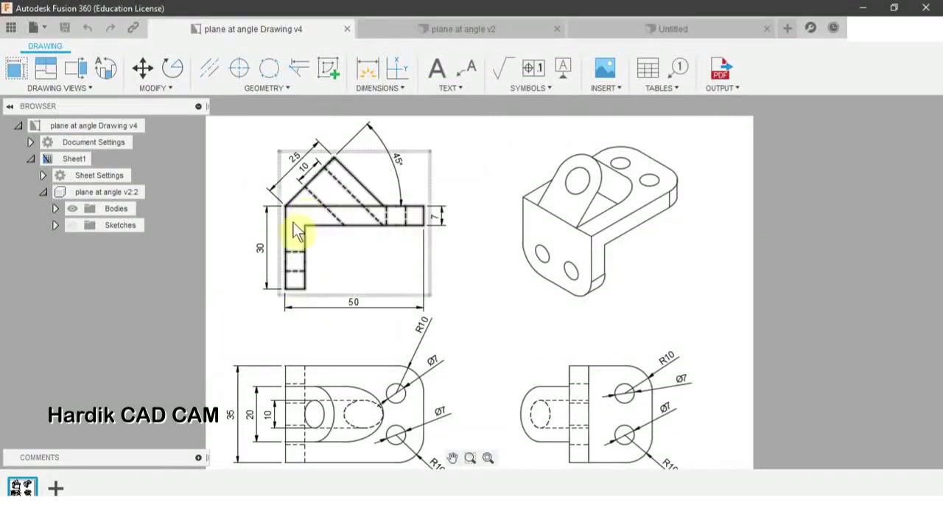
{"action": "left_click", "coordinate": [690, 29]}
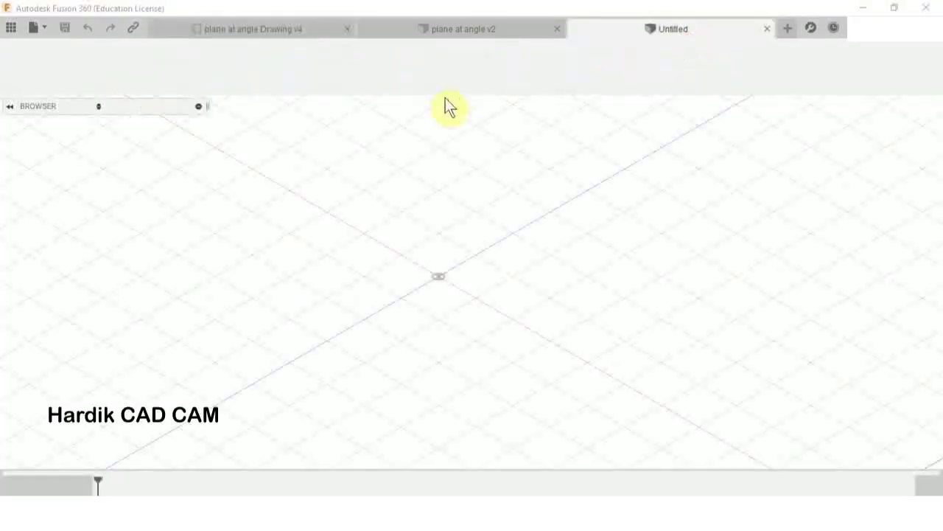
- Start a sketch on the vertical origin plane facing the Right view, consulting the drawing for the L-shaped side profile's dimensions
{"action": "left_click", "coordinate": [99, 72]}
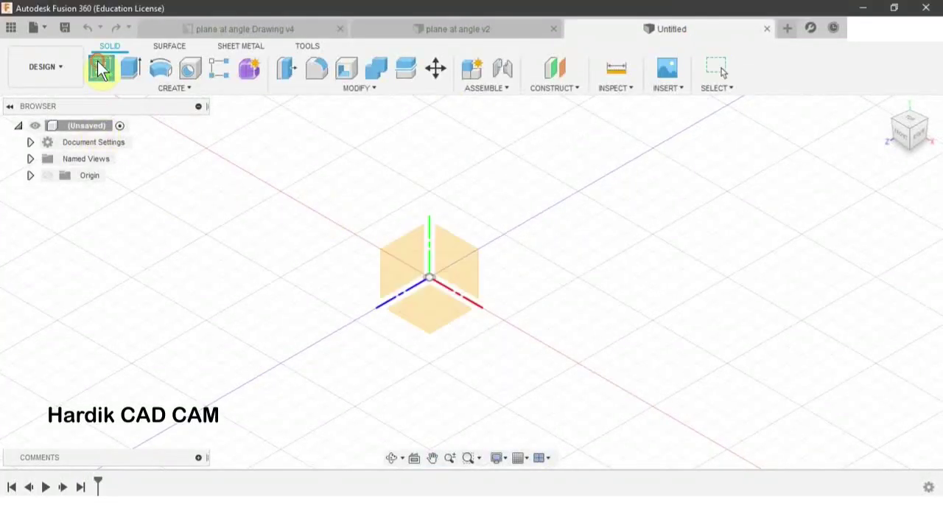
{"action": "left_click", "coordinate": [394, 274]}
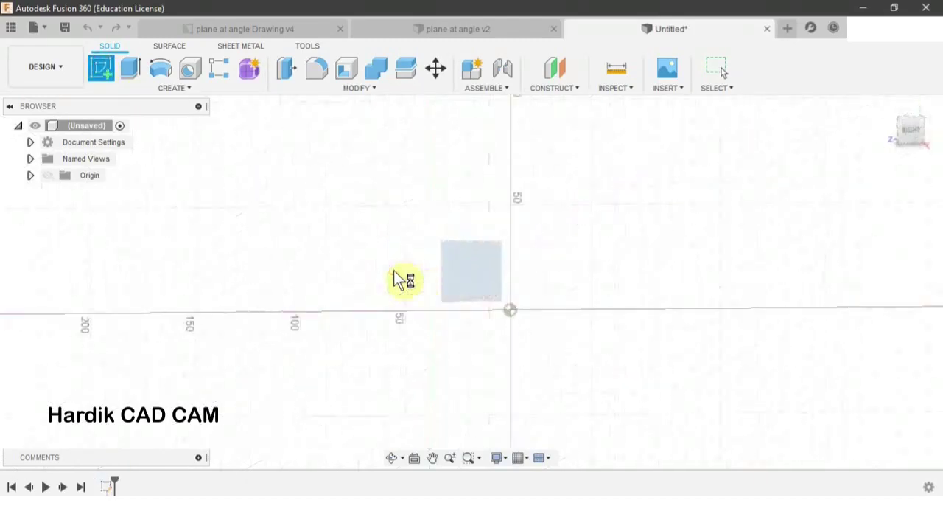
{"action": "left_click", "coordinate": [269, 27]}
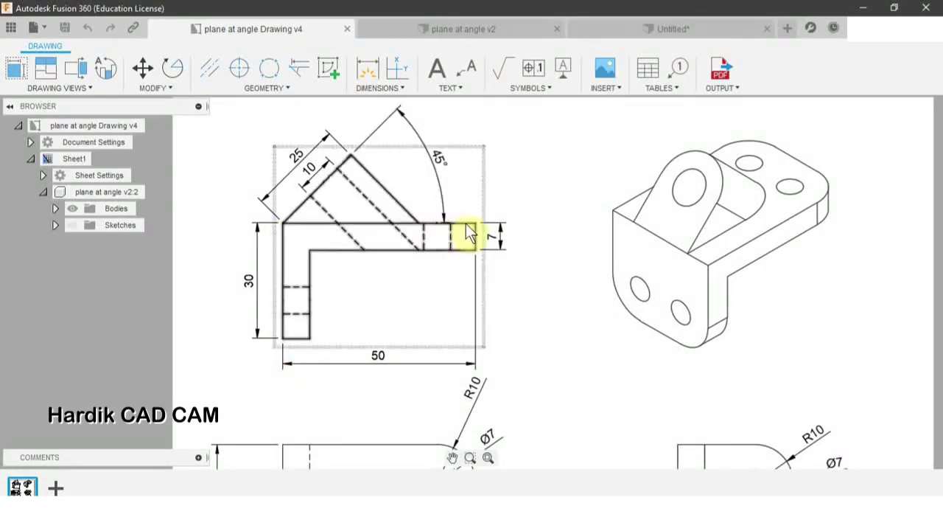
{"action": "left_click", "coordinate": [651, 29]}
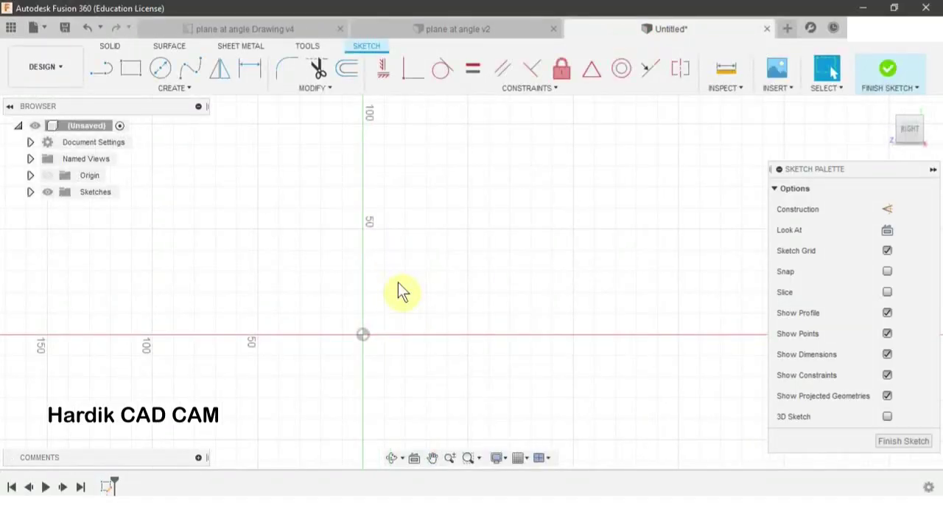
- Draw a 30 mm vertical line upward from the sketch origin
{"action": "key", "text": "l"}
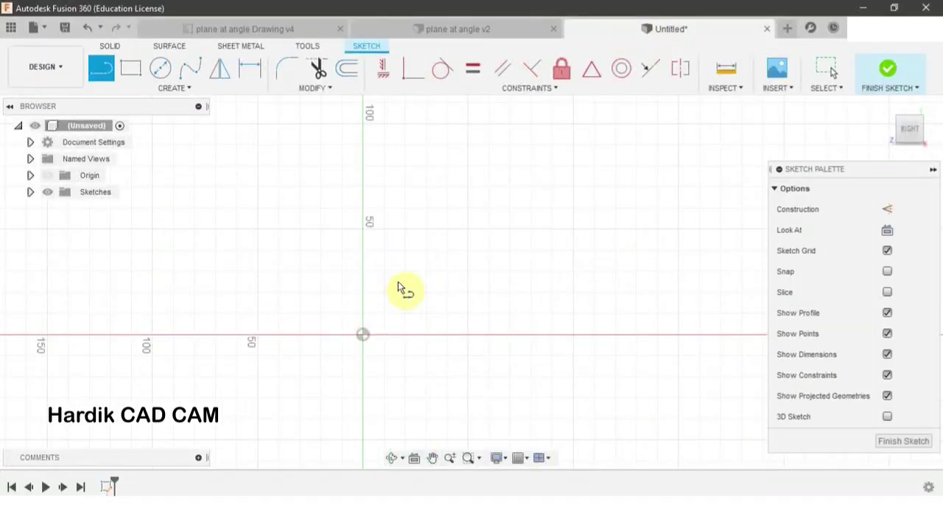
{"action": "left_click", "coordinate": [363, 335]}
{"action": "type", "text": "30"}
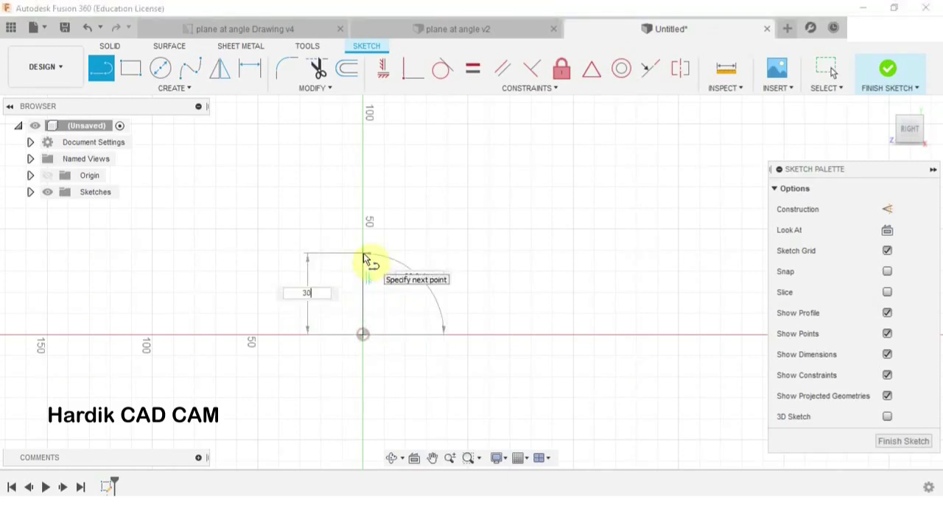
{"action": "key", "text": "Return"}
{"action": "key", "text": "Escape"}
{"action": "scroll", "coordinate": [373, 276], "scroll_direction": "up", "scroll_amount": 5}
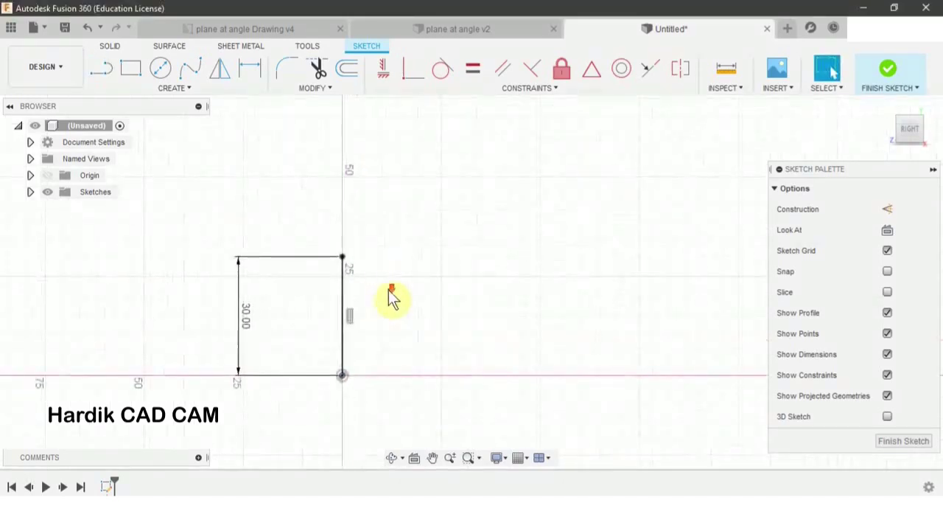
- Draw a 50 mm horizontal line from the upper end of the vertical line, extending away from the origin axis
{"action": "key", "text": "l"}
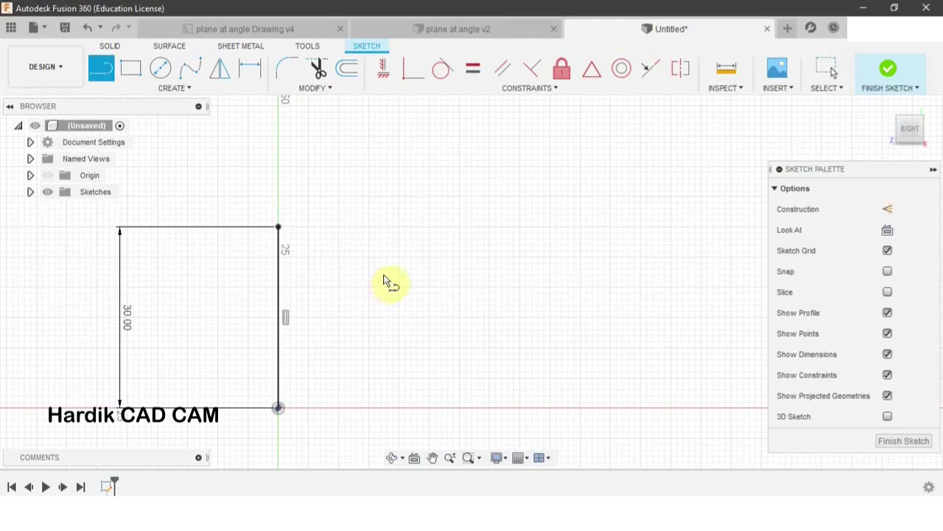
{"action": "left_click", "coordinate": [278, 227]}
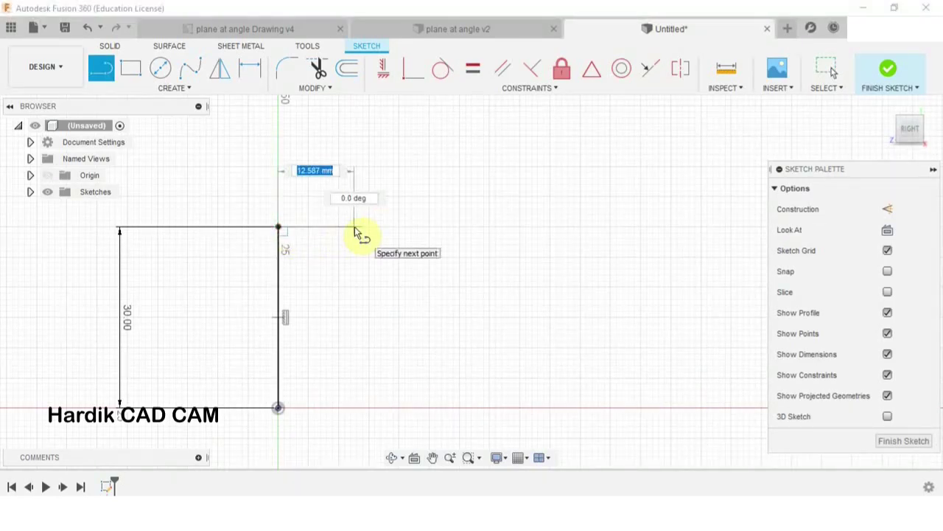
{"action": "type", "text": "50"}
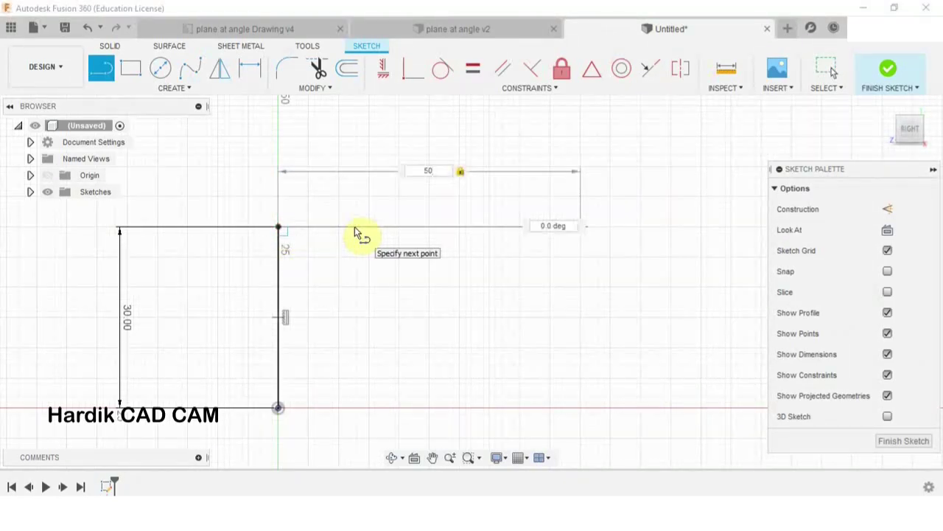
{"action": "key", "text": "Return"}
{"action": "key", "text": "Escape"}
- Check the reference model and the drawing's side view for the bracket's wall thickness, and return to the sketch
{"action": "left_click", "coordinate": [246, 33]}
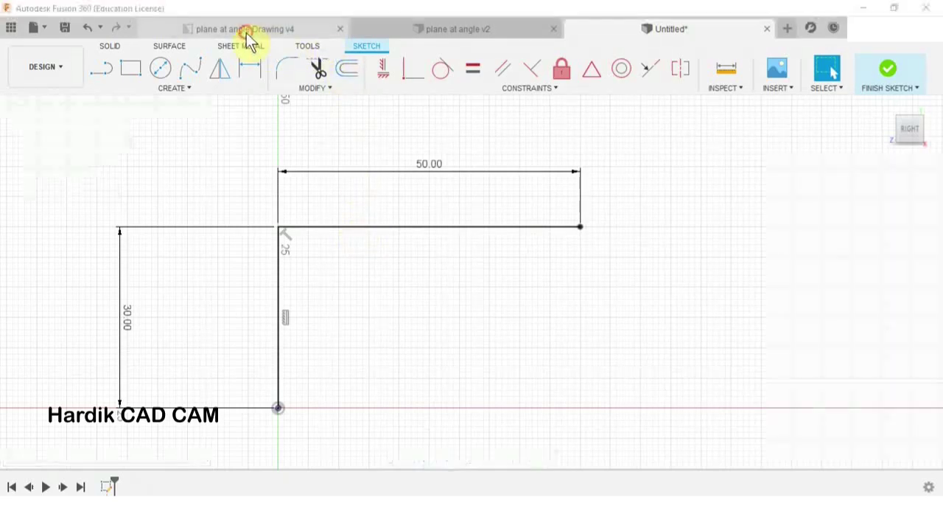
{"action": "left_click", "coordinate": [418, 31]}
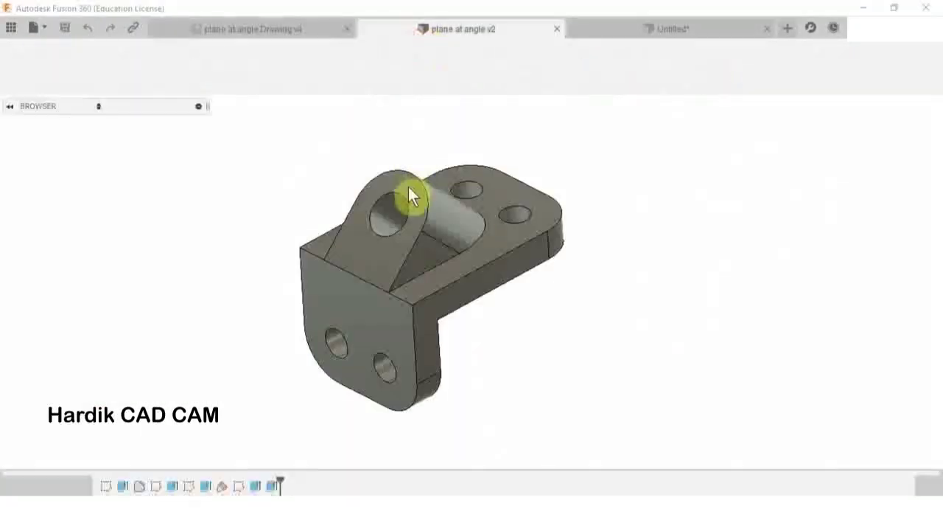
{"action": "left_click", "coordinate": [216, 22]}
{"action": "middle_click_drag", "start_coordinate": [458, 239], "coordinate": [460, 148]}
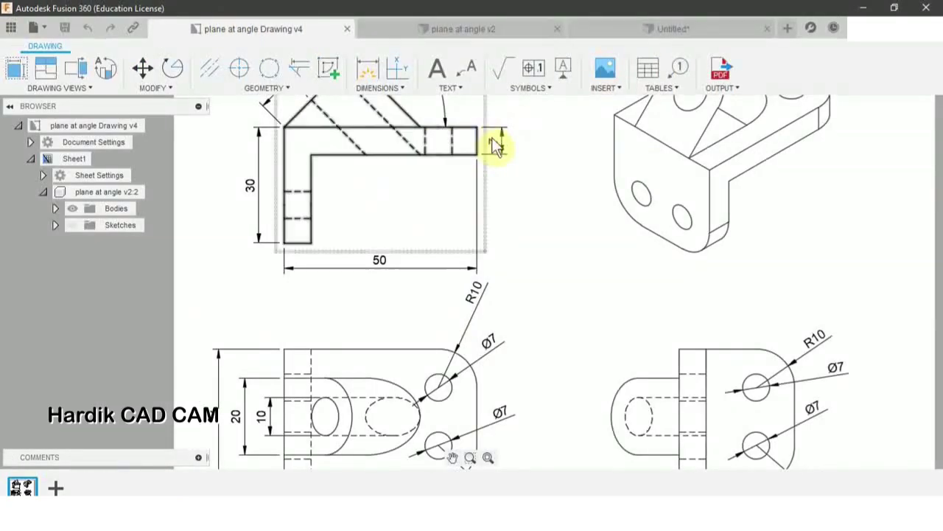
{"action": "left_click", "coordinate": [496, 146]}
{"action": "scroll", "coordinate": [315, 184], "scroll_direction": "up", "scroll_amount": 2}
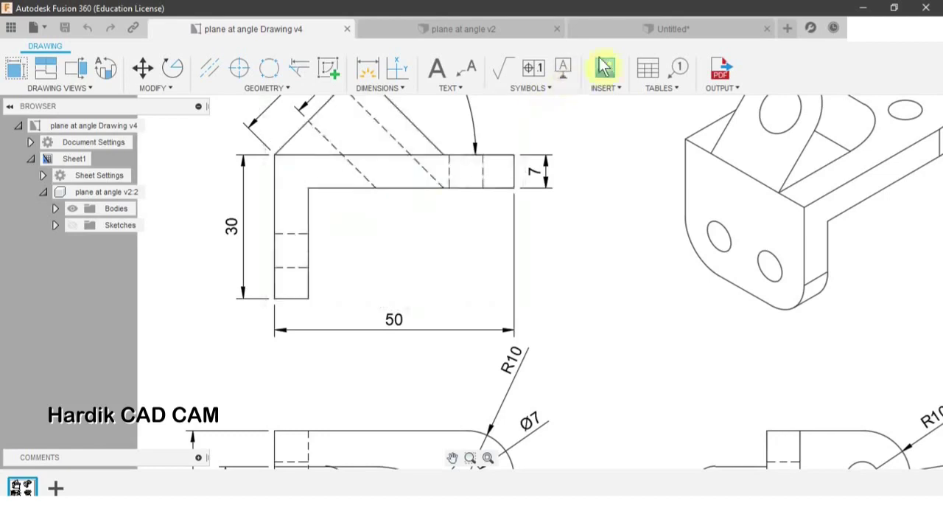
{"action": "left_click", "coordinate": [659, 33]}
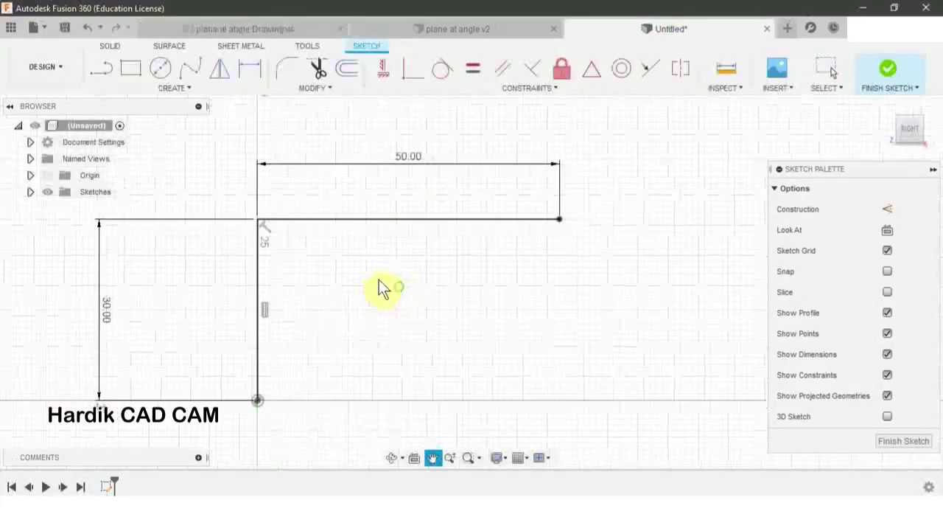
- Offset the chained L-shaped lines 7 mm toward the inside of the corner
{"action": "key", "text": "o"}
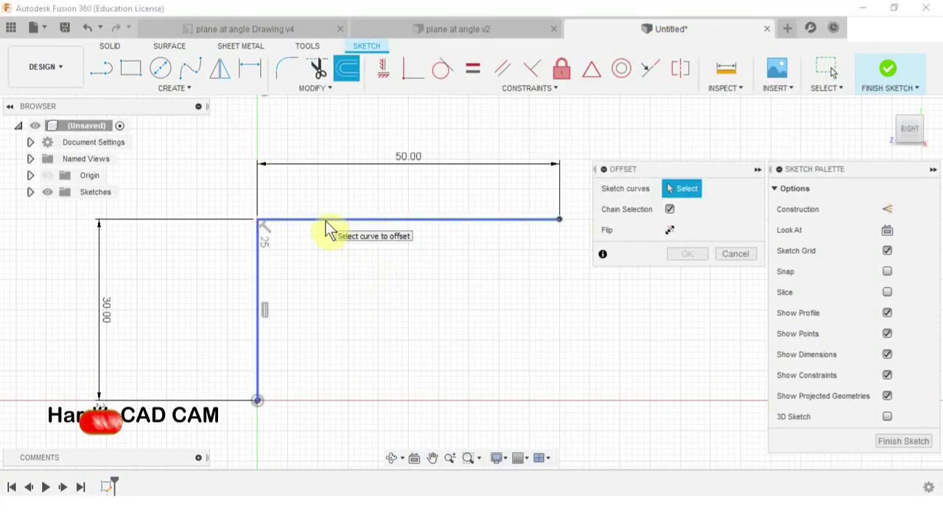
{"action": "left_click", "coordinate": [325, 220]}
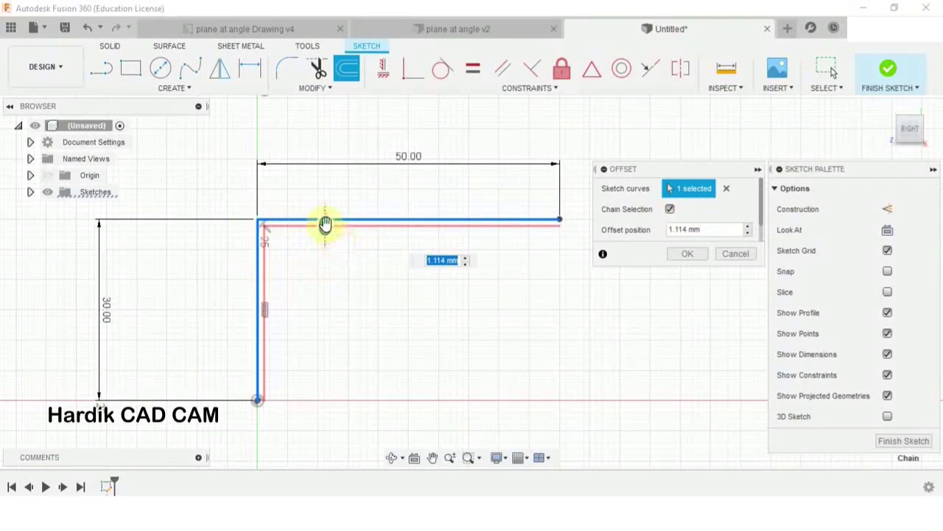
{"action": "left_click_drag", "start_coordinate": [325, 225], "coordinate": [326, 241]}
{"action": "type", "text": "7"}
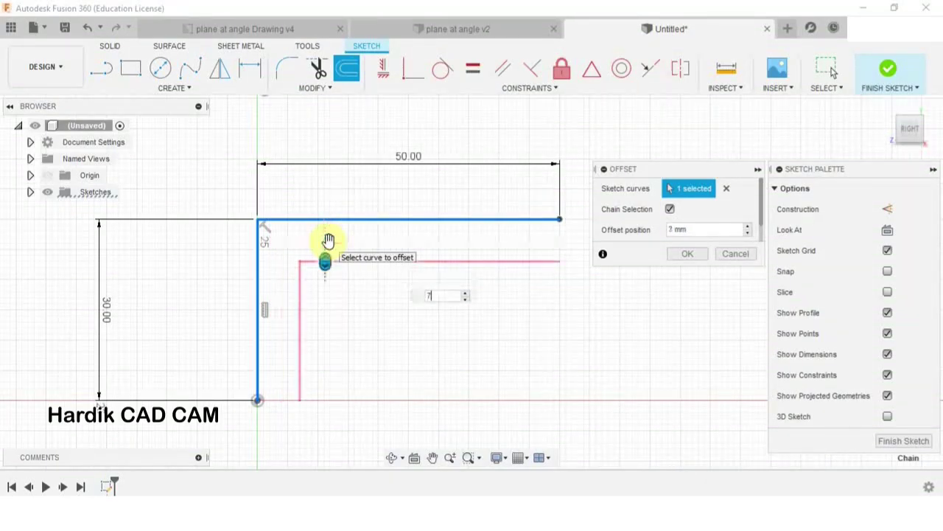
{"action": "key", "text": "Return"}
{"action": "scroll", "coordinate": [362, 288], "scroll_direction": "up", "scroll_amount": 2}
{"action": "scroll", "coordinate": [383, 303], "scroll_direction": "down", "scroll_amount": 3}
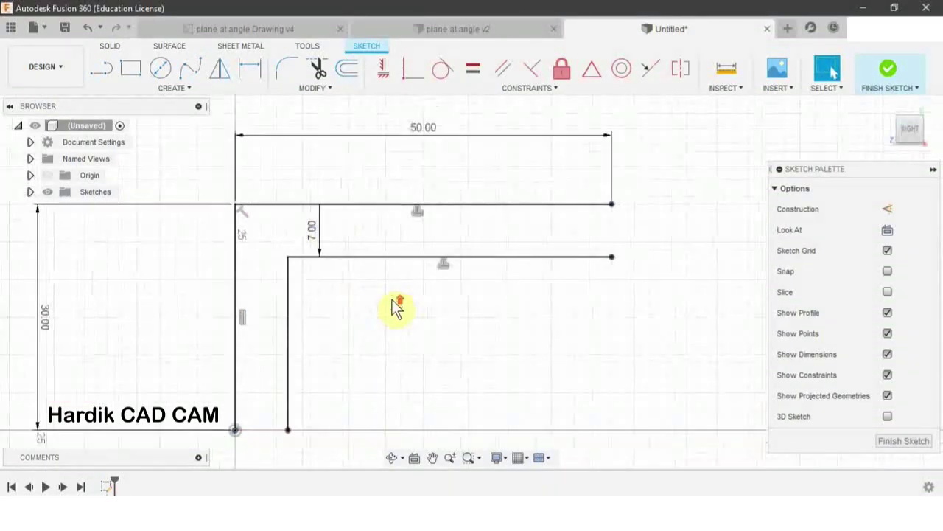
- Close both open ends of the L-shaped profile with straight lines and finish the sketch
{"action": "key", "text": "l"}
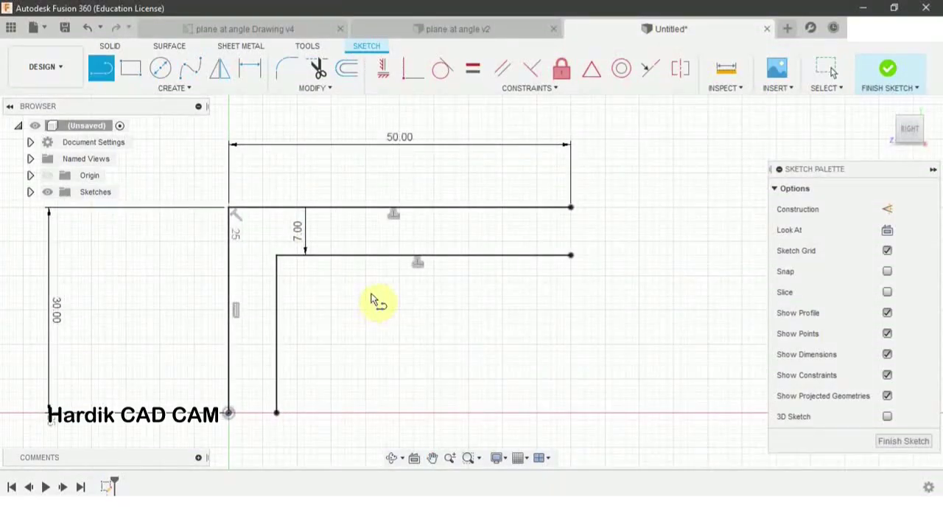
{"action": "left_click", "coordinate": [572, 208]}
{"action": "left_click", "coordinate": [571, 256]}
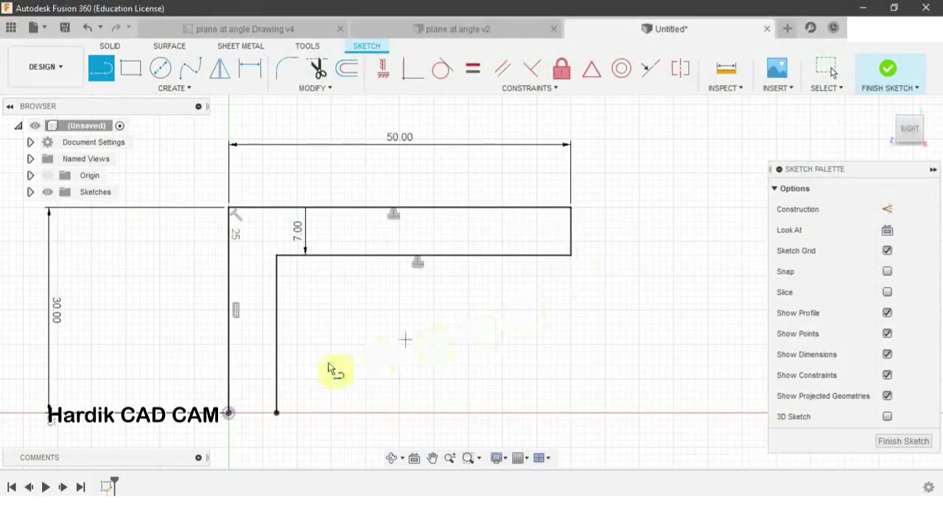
{"action": "left_click", "coordinate": [229, 413]}
{"action": "left_click", "coordinate": [276, 413]}
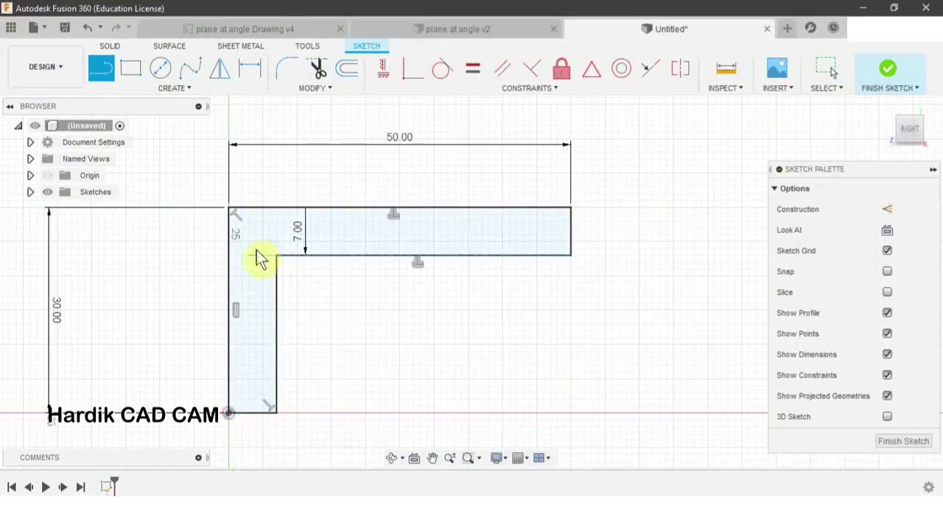
{"action": "key", "text": "Escape"}
{"action": "scroll", "coordinate": [331, 327], "scroll_direction": "down", "scroll_amount": 2}
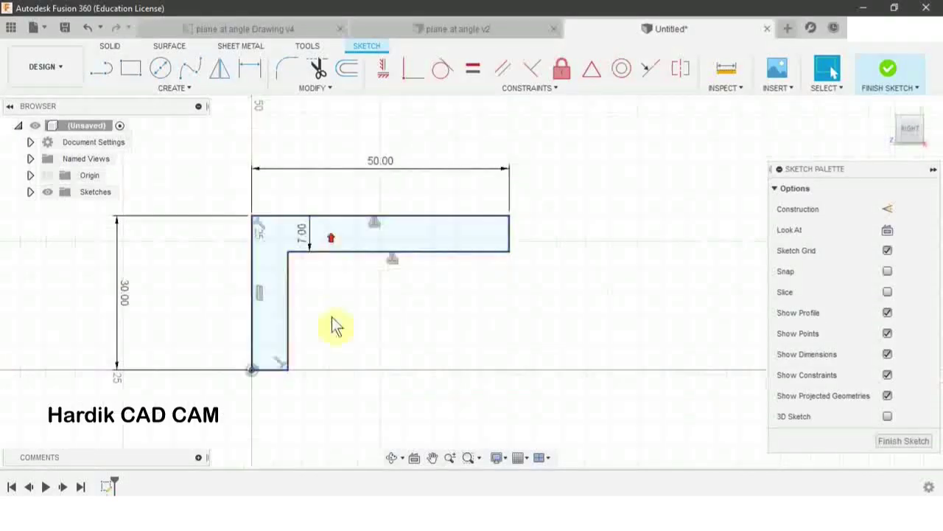
{"action": "scroll", "coordinate": [322, 272], "scroll_direction": "up", "scroll_amount": 3}
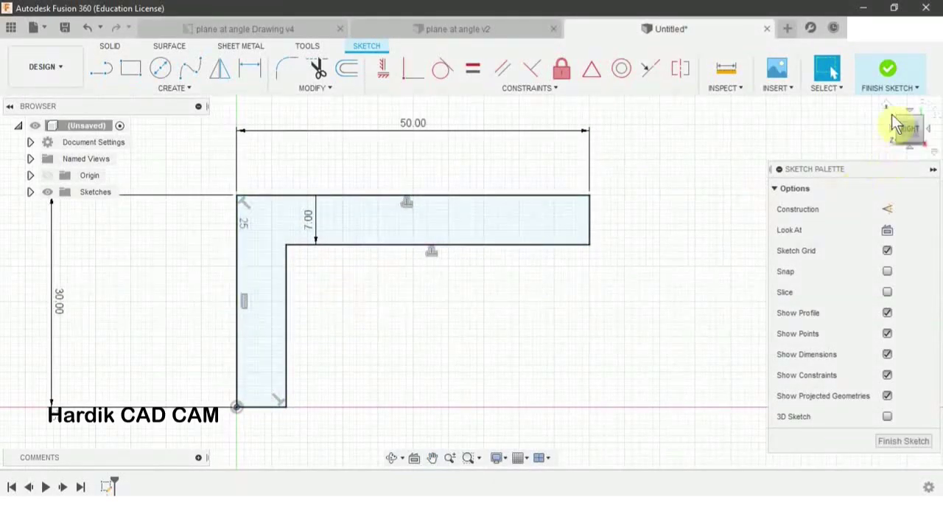
{"action": "left_click", "coordinate": [887, 71]}
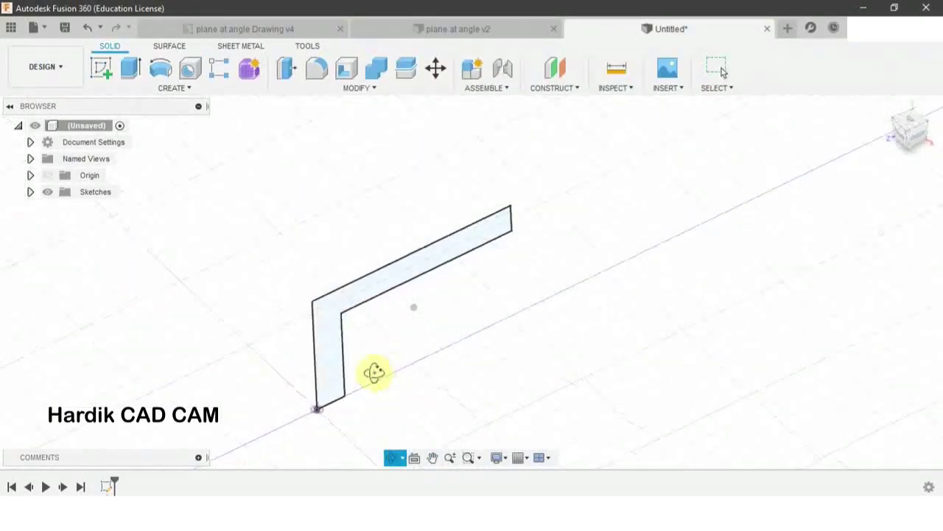
- Check the drawing's top view for the bracket width, and extrude the L-shaped profile 35 mm as a new body
{"action": "left_click", "coordinate": [263, 31]}
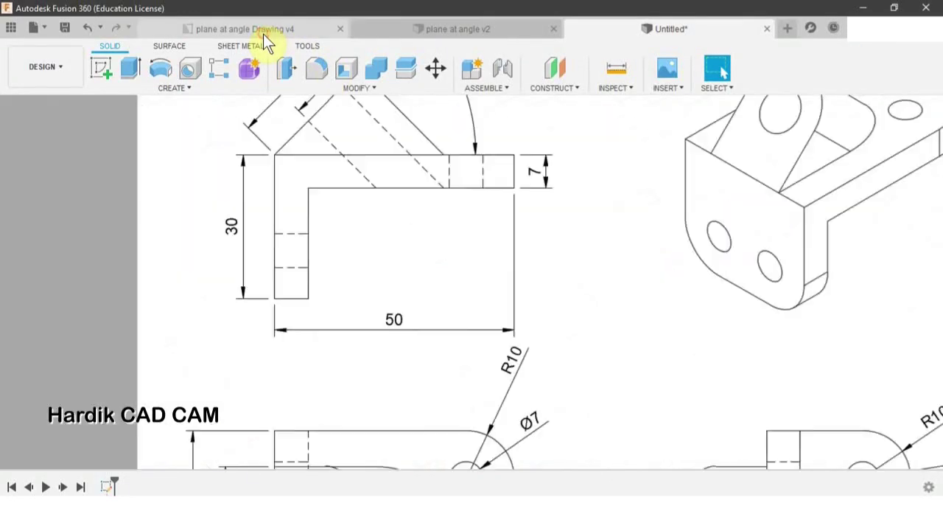
{"action": "middle_click_drag", "start_coordinate": [463, 292], "coordinate": [450, 238]}
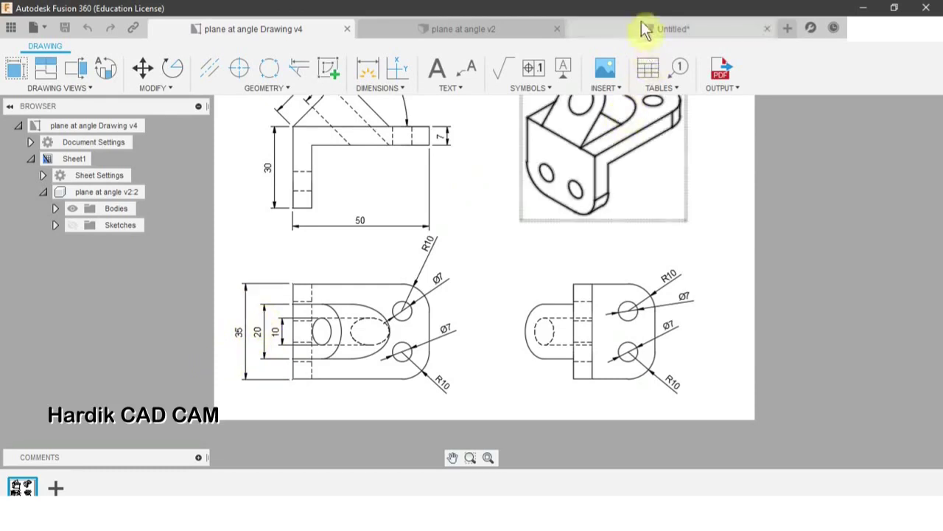
{"action": "left_click", "coordinate": [660, 37]}
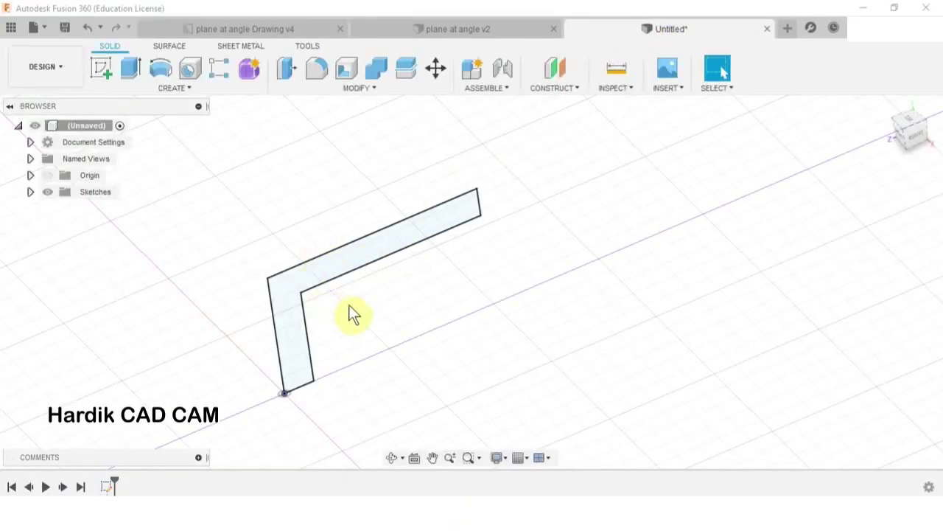
{"action": "key", "text": "Escape"}
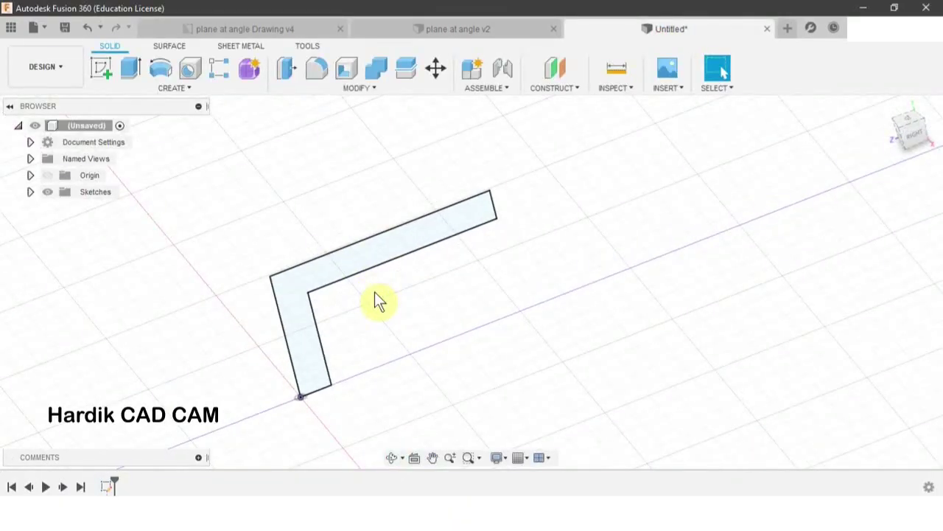
{"action": "key", "text": "e"}
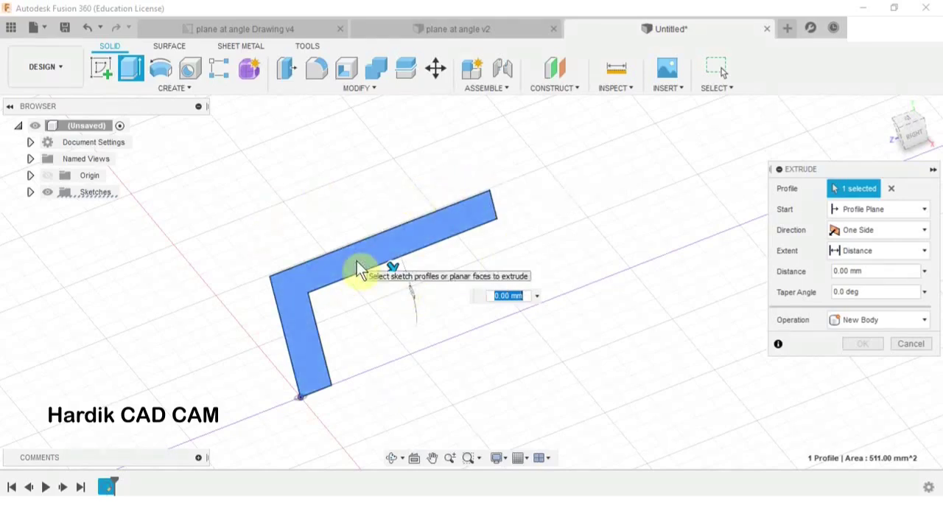
{"action": "middle_click_drag", "start_coordinate": [369, 314], "coordinate": [384, 319], "text": "shift"}
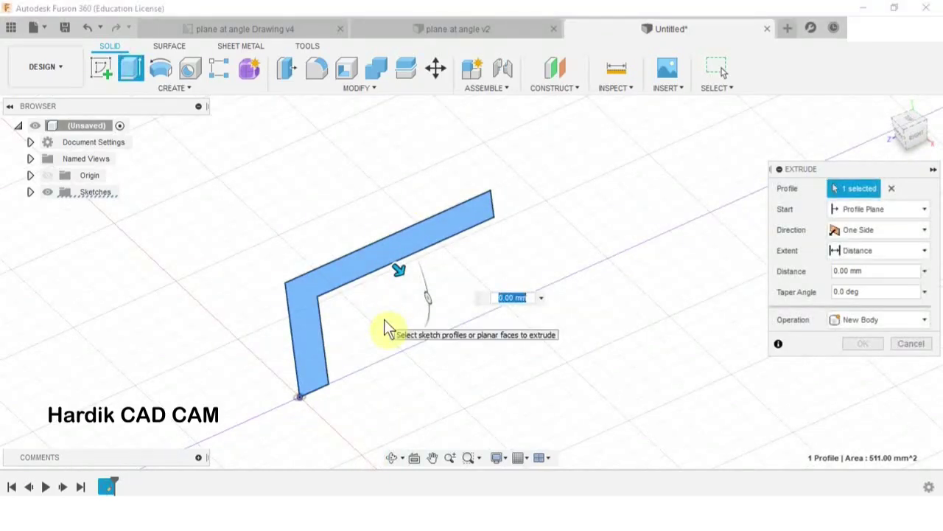
{"action": "type", "text": "35"}
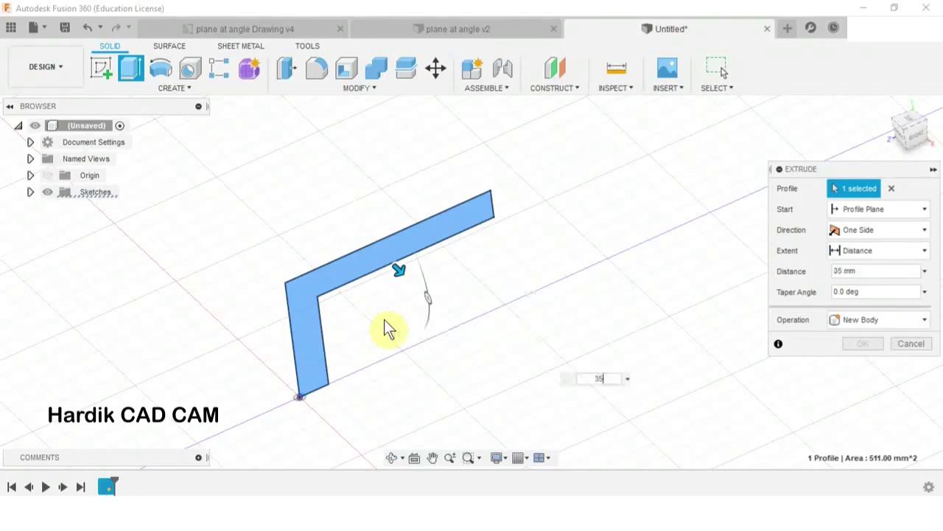
{"action": "key", "text": "Return"}
{"action": "scroll", "coordinate": [385, 327], "scroll_direction": "down", "scroll_amount": 3}
{"action": "mouse_move", "coordinate": [391, 326]}
{"action": "middle_mouse_down", "text": "shift"}
{"action": "mouse_move", "coordinate": [393, 288]}
{"action": "mouse_move", "coordinate": [391, 314]}
{"action": "middle_mouse_up", "text": "shift"}
{"action": "scroll", "coordinate": [391, 417], "scroll_direction": "up", "scroll_amount": 1}
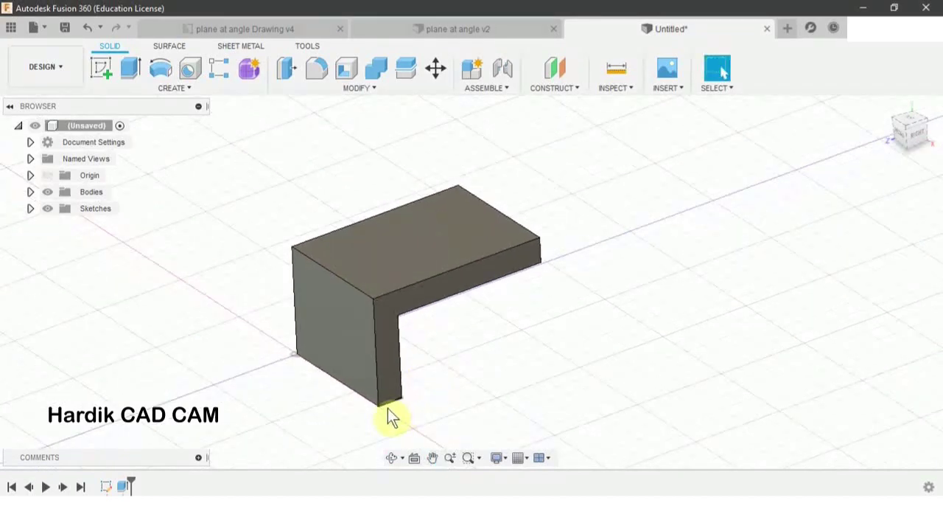
- Fillet the four outer corner edges at the free ends of both bracket legs with a 10 mm radius, as in the drawing
{"action": "left_click", "coordinate": [386, 404]}
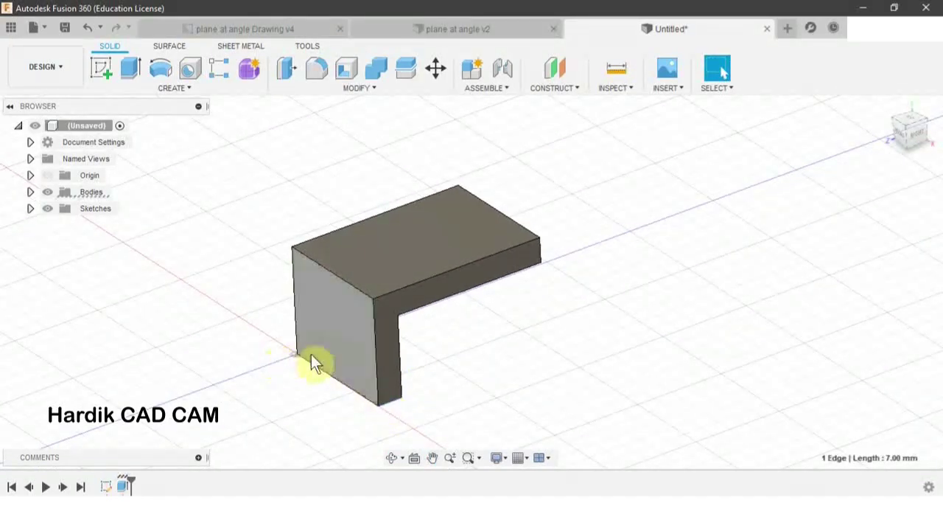
{"action": "left_click", "coordinate": [280, 30]}
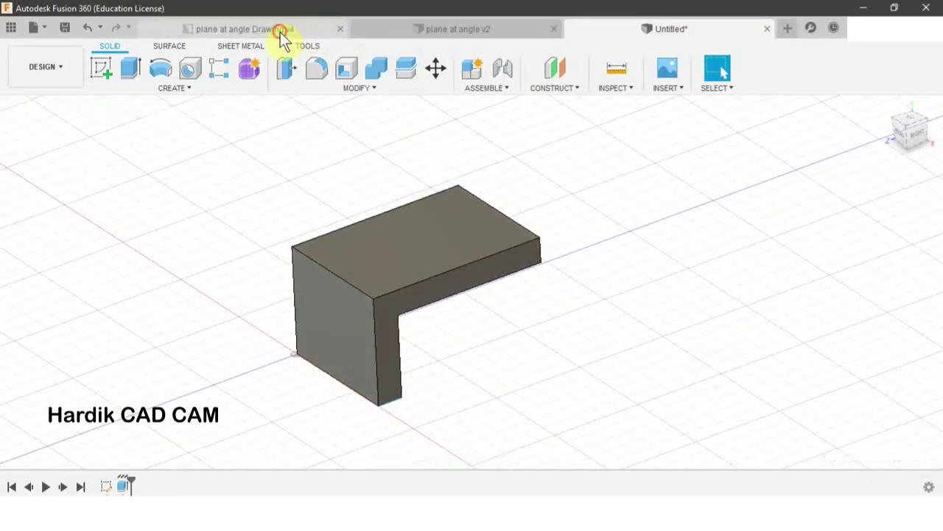
{"action": "scroll", "coordinate": [491, 301], "scroll_direction": "up", "scroll_amount": 2}
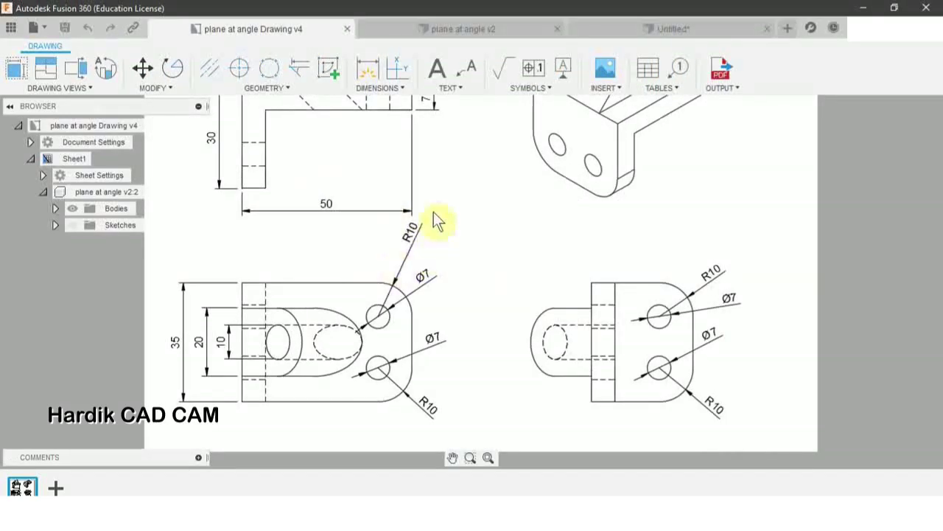
{"action": "left_click", "coordinate": [662, 28]}
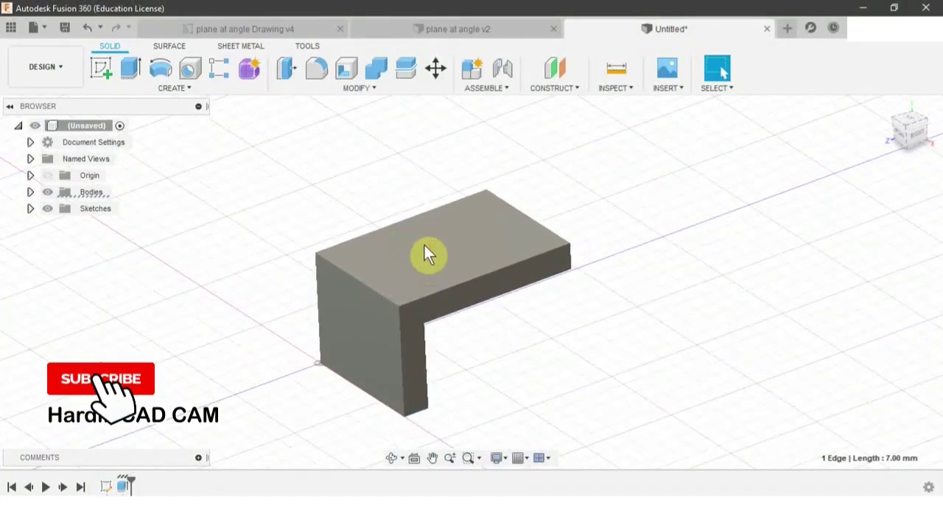
{"action": "left_click", "coordinate": [316, 87]}
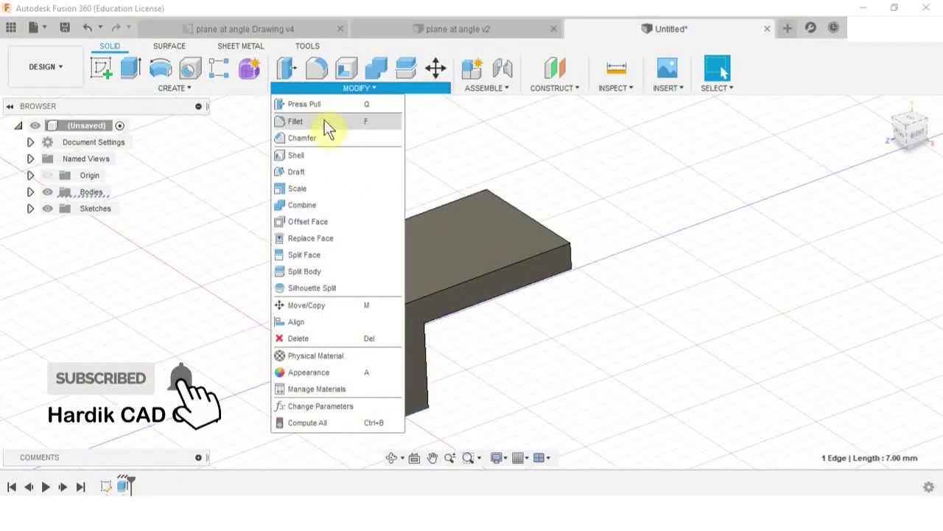
{"action": "left_click", "coordinate": [367, 122]}
{"action": "scroll", "coordinate": [413, 419], "scroll_direction": "up", "scroll_amount": 3}
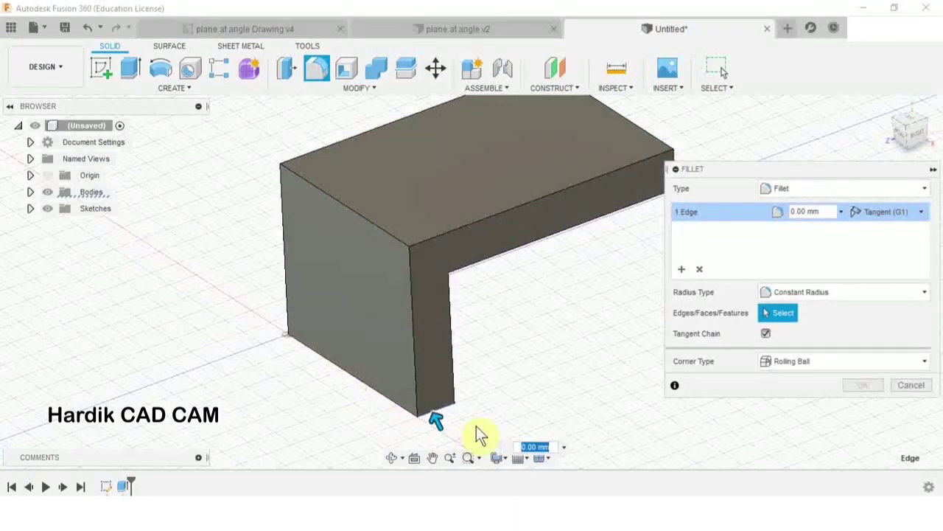
{"action": "middle_click_drag", "start_coordinate": [202, 376], "coordinate": [432, 401], "text": "shift"}
{"action": "left_click", "coordinate": [432, 400]}
{"action": "middle_click_drag", "start_coordinate": [375, 280], "coordinate": [447, 234], "text": "shift"}
{"action": "left_click", "coordinate": [364, 267]}
{"action": "left_click", "coordinate": [528, 266]}
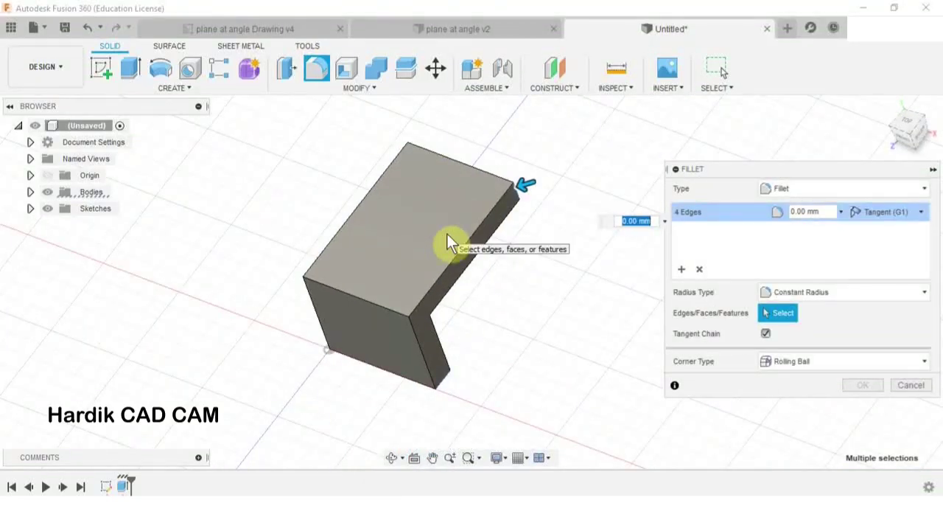
{"action": "type", "text": "10"}
{"action": "key", "text": "Return"}
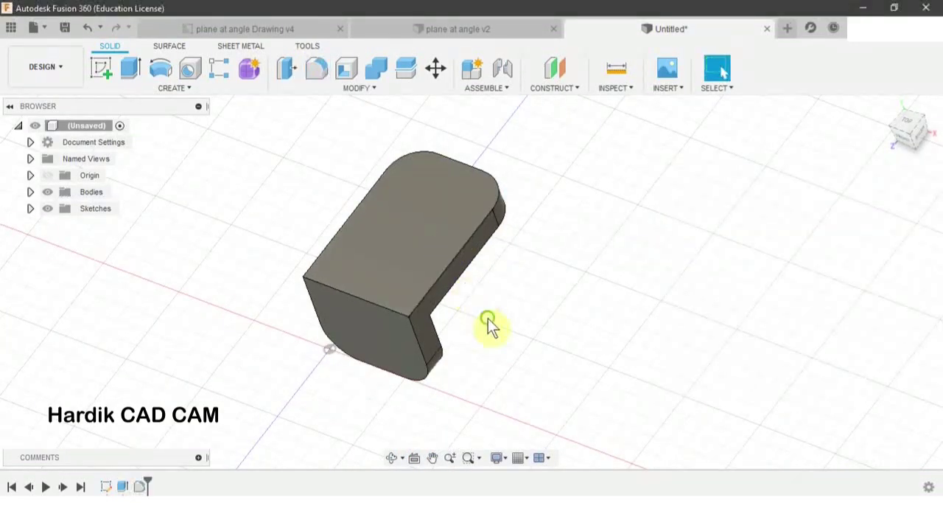
- Check the drawing's isometric view for the holes, and start a sketch on the outer face of the bracket's vertical leg
{"action": "mouse_move", "coordinate": [488, 325]}
{"action": "middle_mouse_down", "text": "shift"}
{"action": "mouse_move", "coordinate": [449, 291]}
{"action": "mouse_move", "coordinate": [438, 216]}
{"action": "middle_mouse_up", "text": "shift"}
{"action": "left_click", "coordinate": [261, 29]}
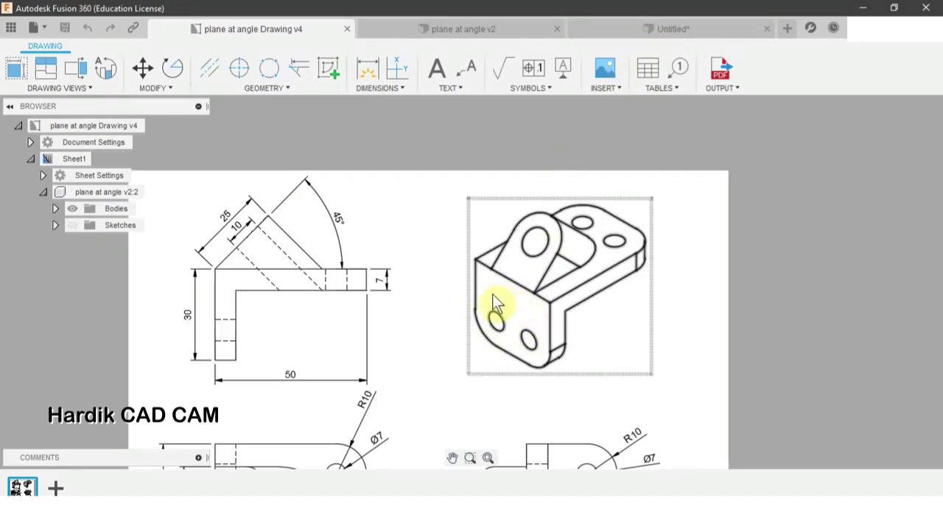
{"action": "left_click", "coordinate": [634, 34]}
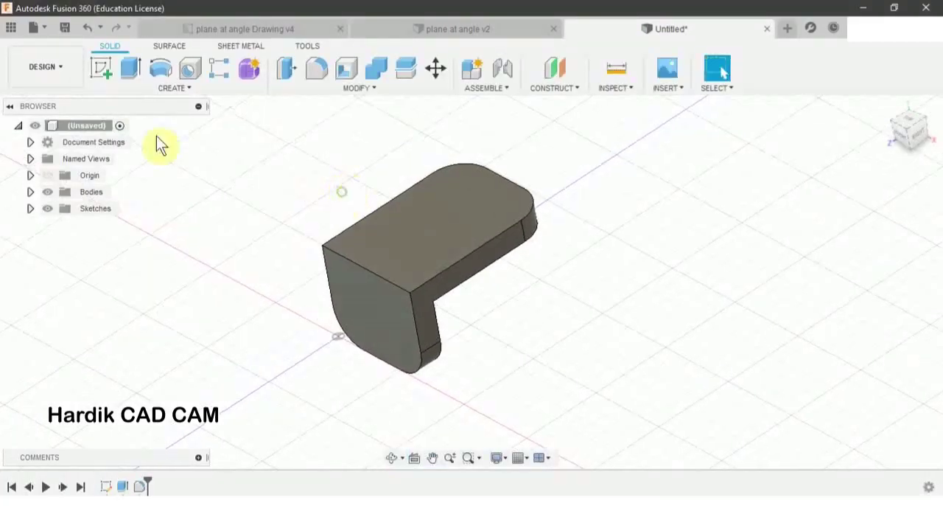
{"action": "left_click", "coordinate": [101, 68]}
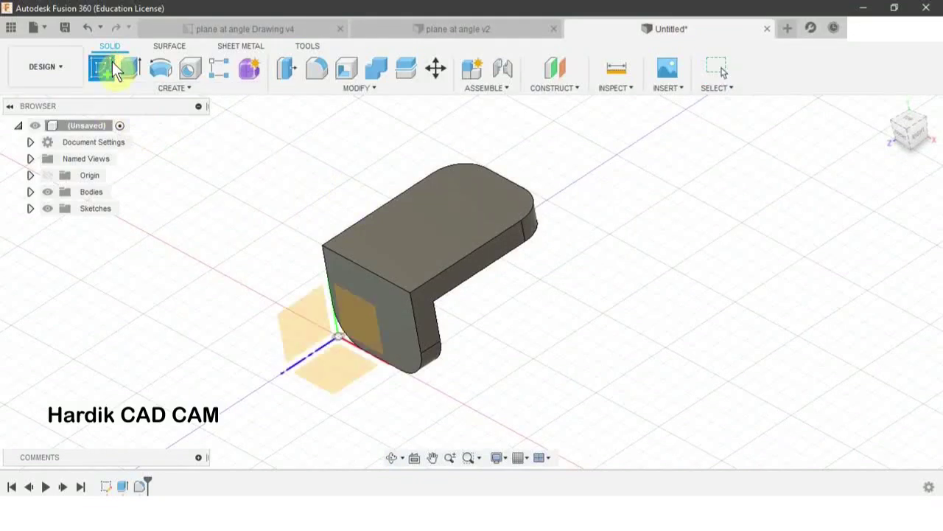
{"action": "left_click", "coordinate": [406, 316]}
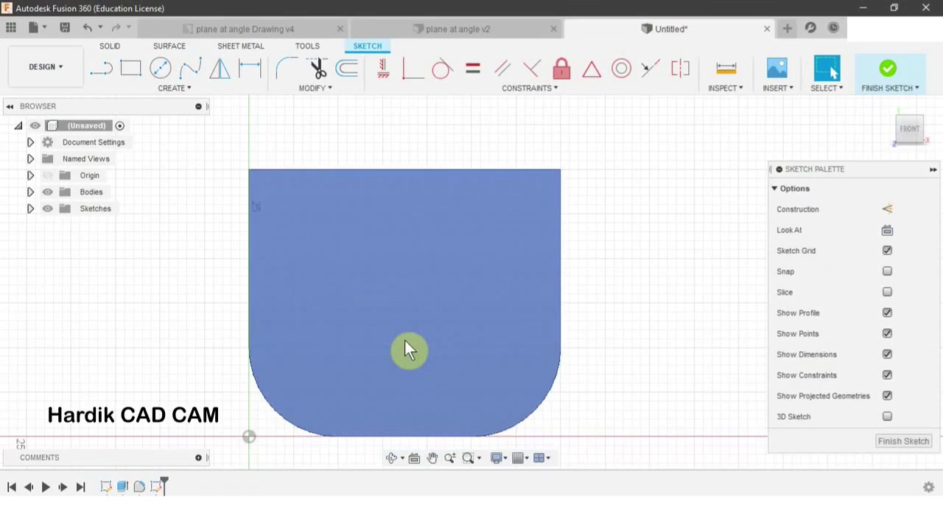
- Draw a 7 mm diameter circle centred on the arc centre of the rounded corner nearest the origin
{"action": "left_click", "coordinate": [278, 416]}
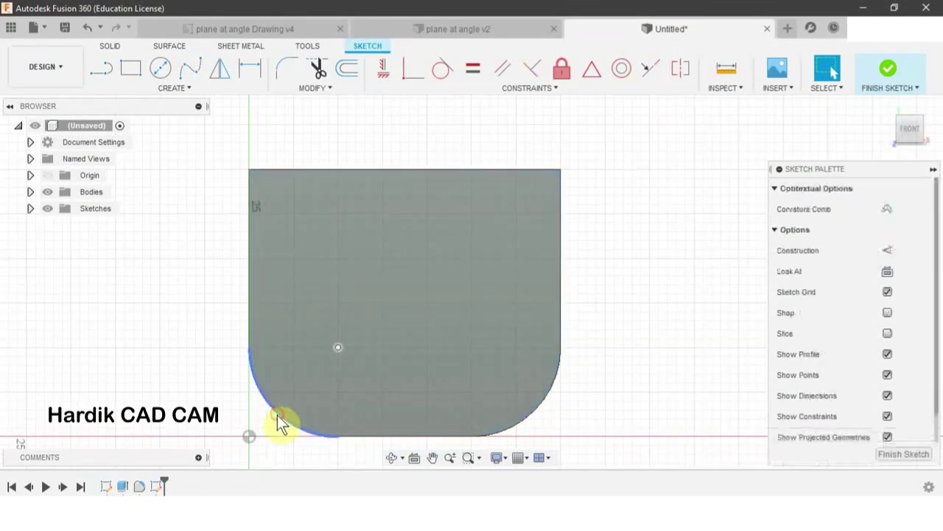
{"action": "scroll", "coordinate": [345, 320], "scroll_direction": "down", "scroll_amount": 1}
{"action": "left_click", "coordinate": [345, 319]}
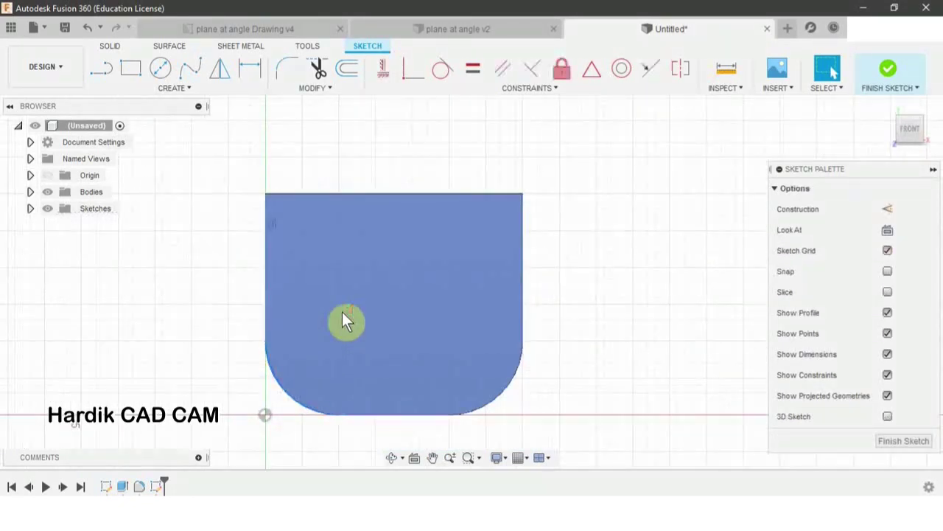
{"action": "key", "text": "c"}
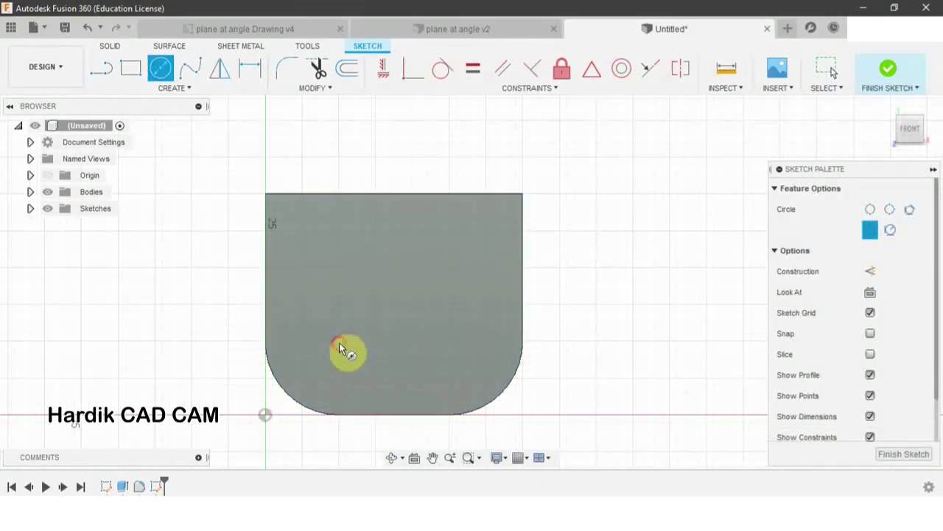
{"action": "left_click", "coordinate": [339, 341]}
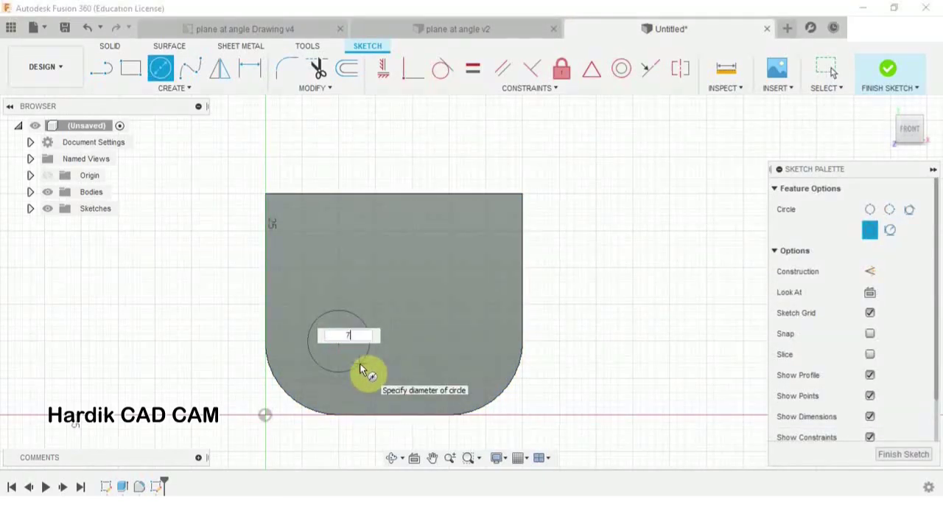
{"action": "type", "text": "7"}
{"action": "key", "text": "Return"}
{"action": "key", "text": "Escape"}
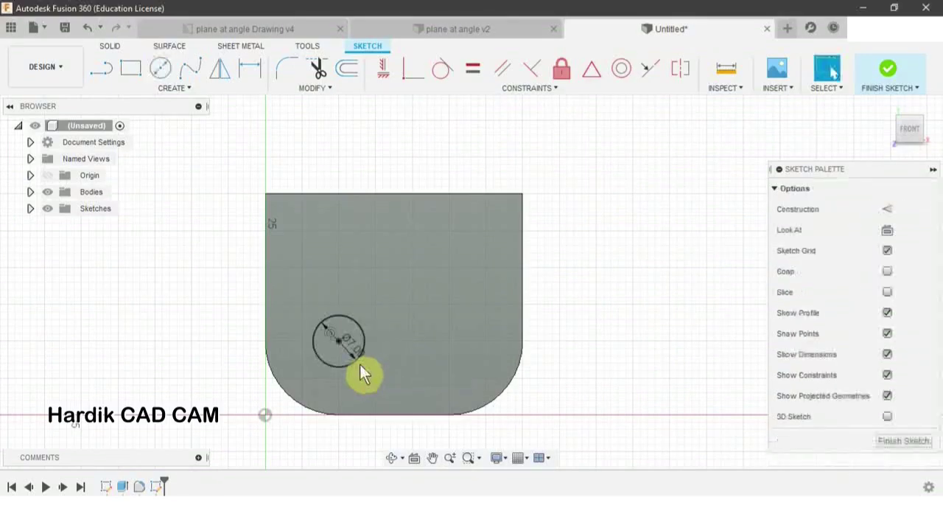
- Check the drawing's hole callouts, draw a second 7 mm circle at the other rounded corner's arc centre, and finish the sketch
{"action": "left_click", "coordinate": [252, 36]}
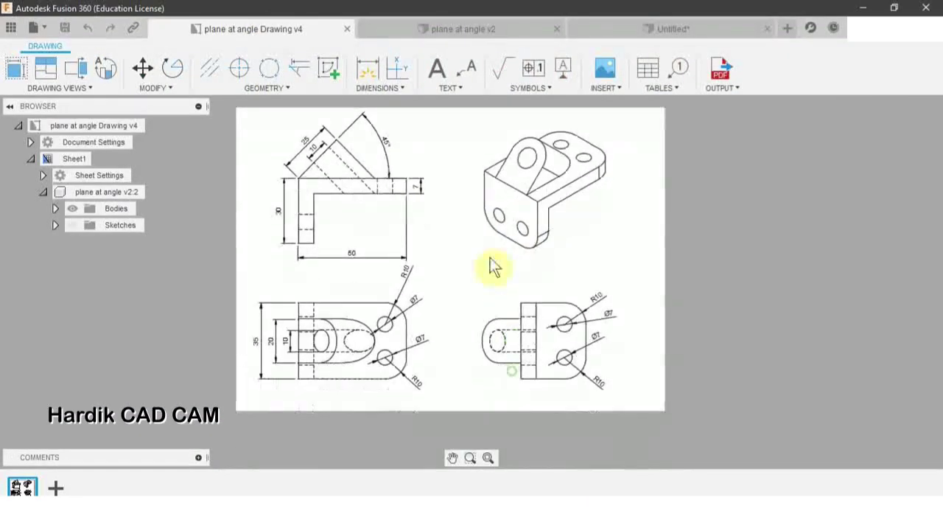
{"action": "scroll", "coordinate": [422, 303], "scroll_direction": "up", "scroll_amount": 2}
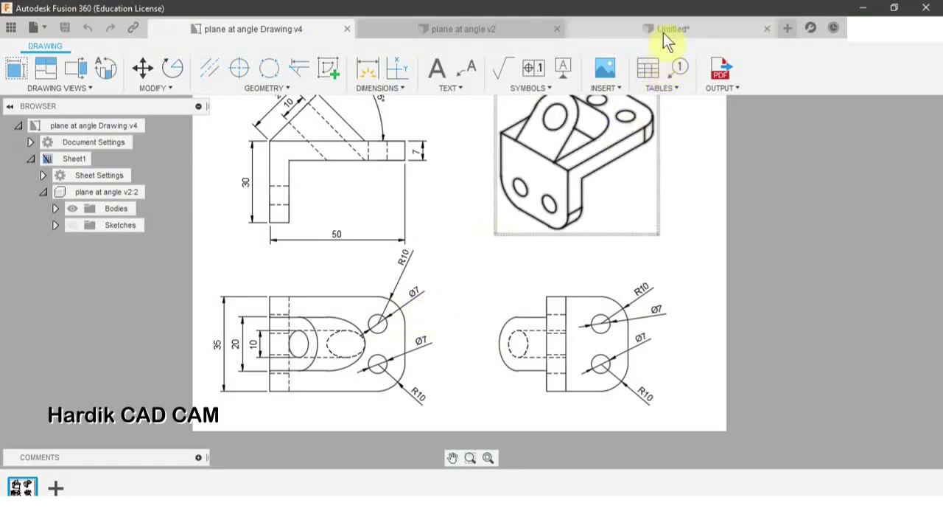
{"action": "left_click", "coordinate": [663, 29]}
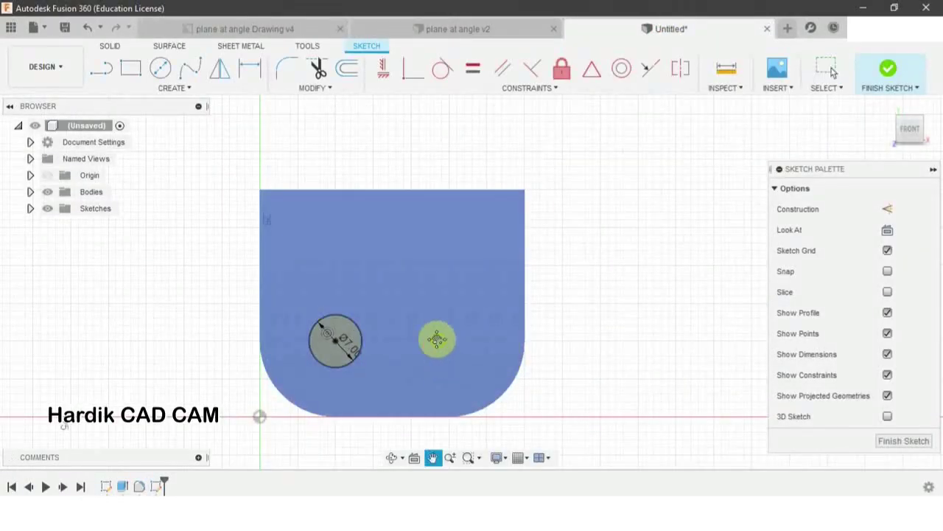
{"action": "key", "text": "c"}
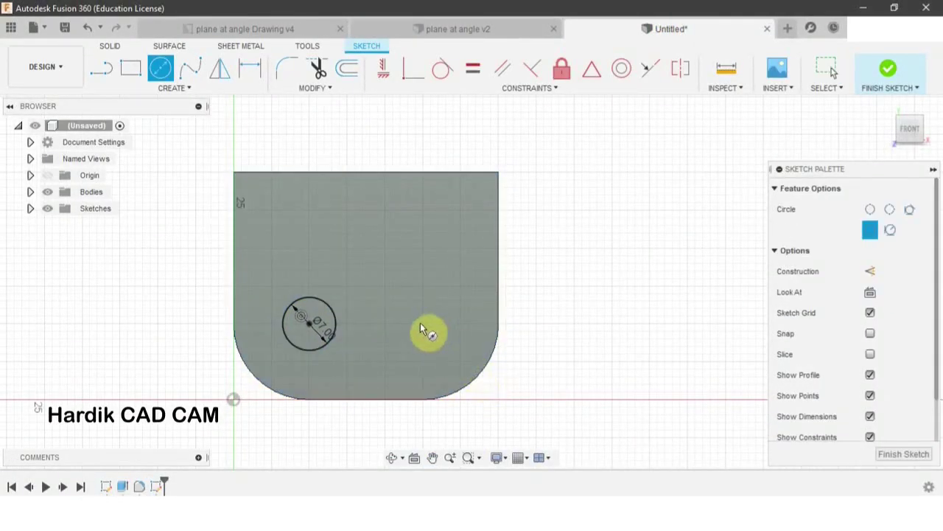
{"action": "left_click", "coordinate": [421, 324]}
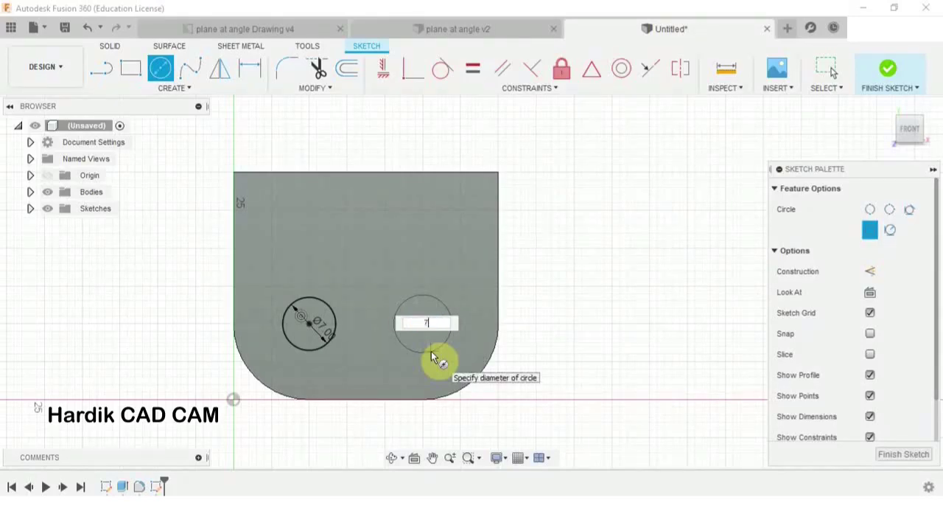
{"action": "key", "text": "Return"}
{"action": "key", "text": "Escape"}
{"action": "scroll", "coordinate": [432, 354], "scroll_direction": "down", "scroll_amount": 2}
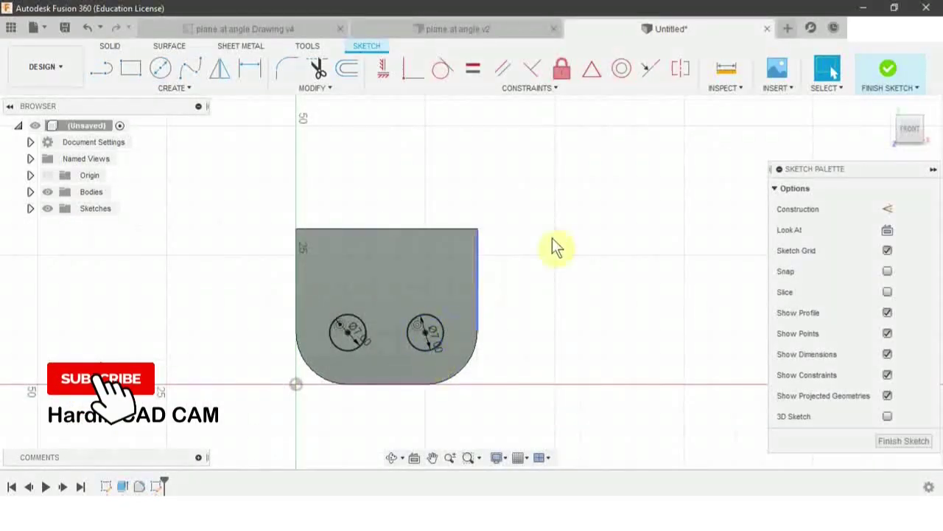
{"action": "left_click", "coordinate": [890, 74]}
- Extrude the two 7 mm circles on the vertical leg 20 mm into the body as a cut
{"action": "mouse_move", "coordinate": [509, 229]}
{"action": "middle_mouse_down", "text": "shift"}
{"action": "mouse_move", "coordinate": [463, 265]}
{"action": "mouse_move", "coordinate": [473, 276]}
{"action": "middle_mouse_up", "text": "shift"}
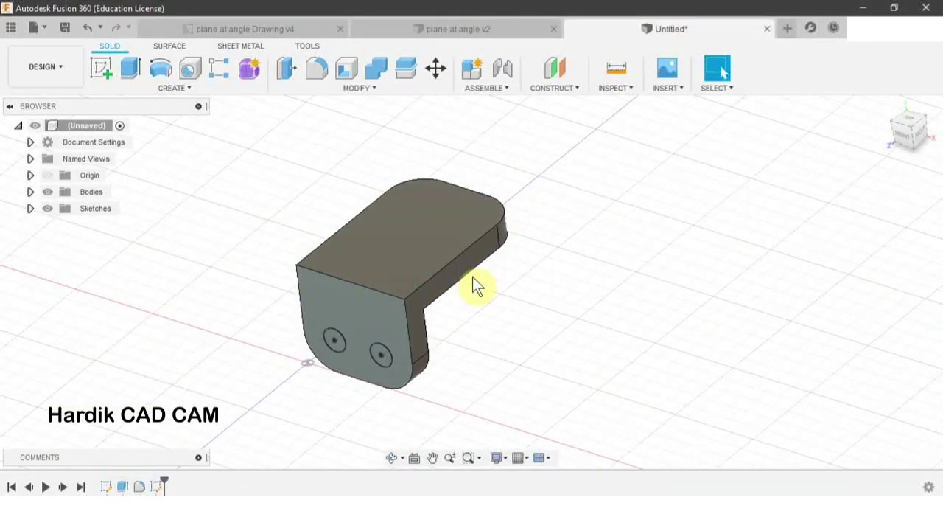
{"action": "key", "text": "e"}
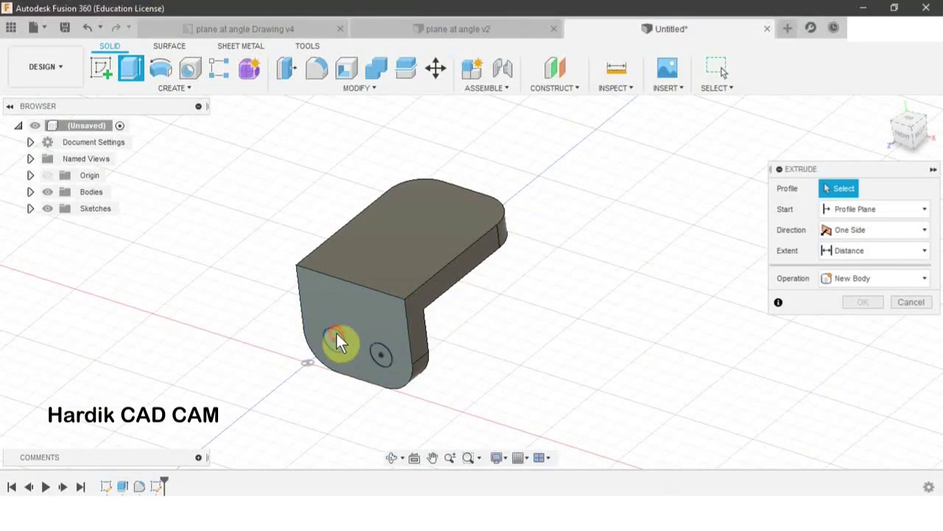
{"action": "left_click", "coordinate": [336, 339]}
{"action": "left_click", "coordinate": [384, 354]}
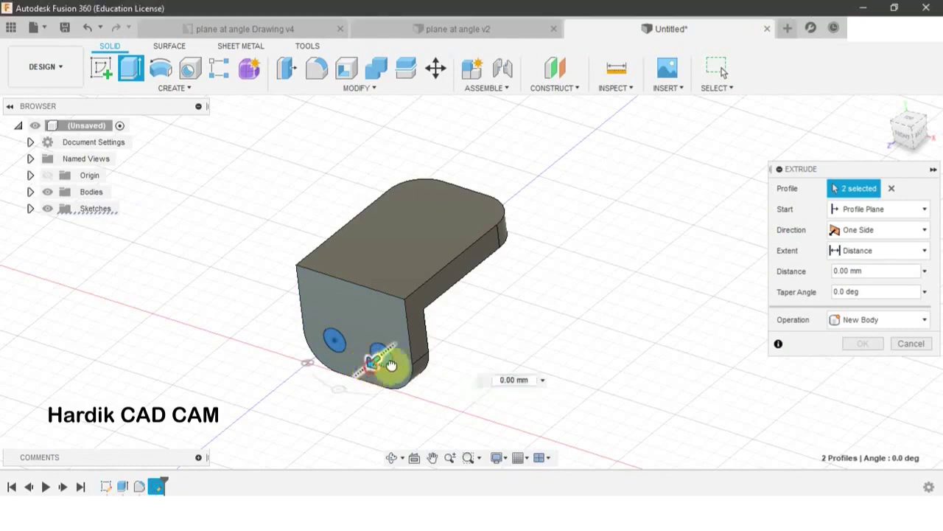
{"action": "left_click_drag", "start_coordinate": [386, 372], "coordinate": [430, 335]}
{"action": "middle_click_drag", "start_coordinate": [427, 331], "coordinate": [464, 305], "text": "shift"}
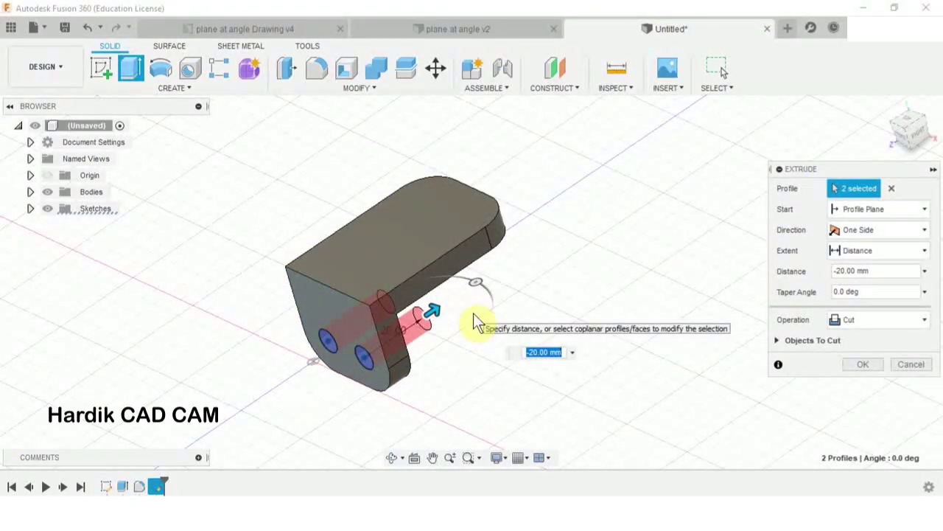
{"action": "left_click", "coordinate": [864, 364]}
{"action": "middle_click_drag", "start_coordinate": [450, 343], "coordinate": [448, 316], "text": "shift"}
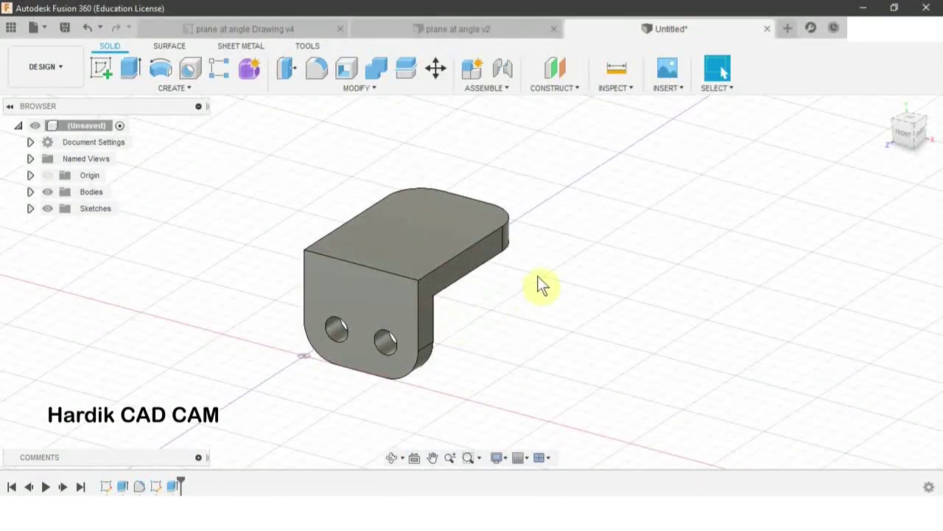
- Start a sketch on the horizontal leg's top face and draw a 7 mm circle centred on the arc centre of one rounded corner
{"action": "middle_click_drag", "start_coordinate": [537, 276], "coordinate": [526, 297], "text": "shift"}
{"action": "left_click", "coordinate": [101, 67]}
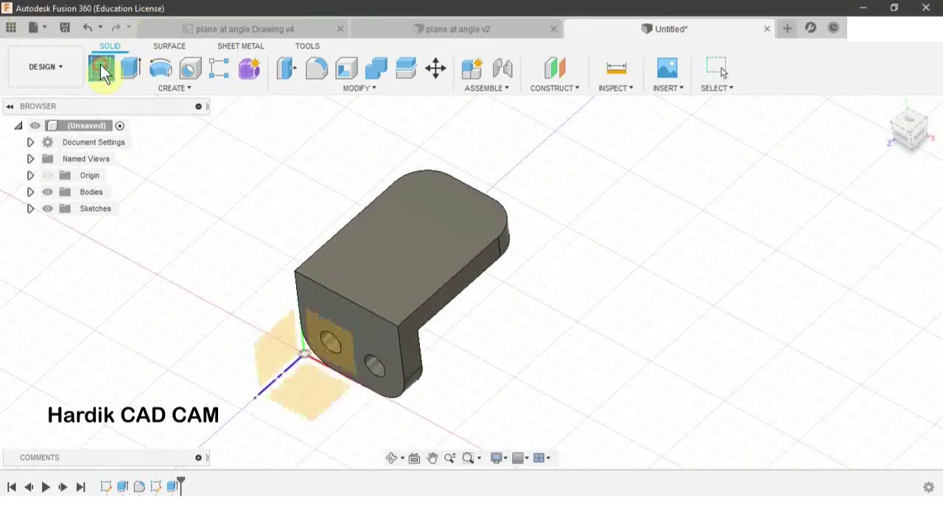
{"action": "left_click", "coordinate": [418, 228]}
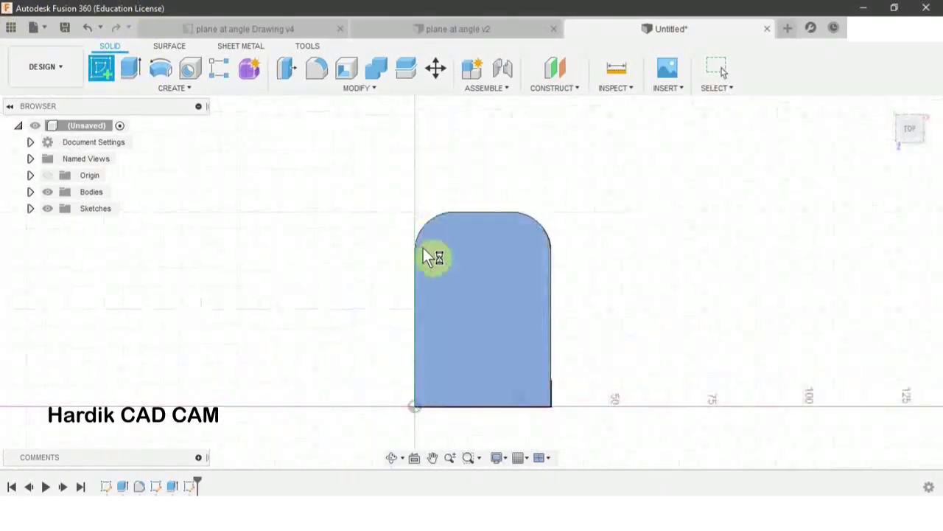
{"action": "middle_click_drag", "start_coordinate": [505, 247], "coordinate": [353, 255]}
{"action": "scroll", "coordinate": [362, 262], "scroll_direction": "up", "scroll_amount": 2}
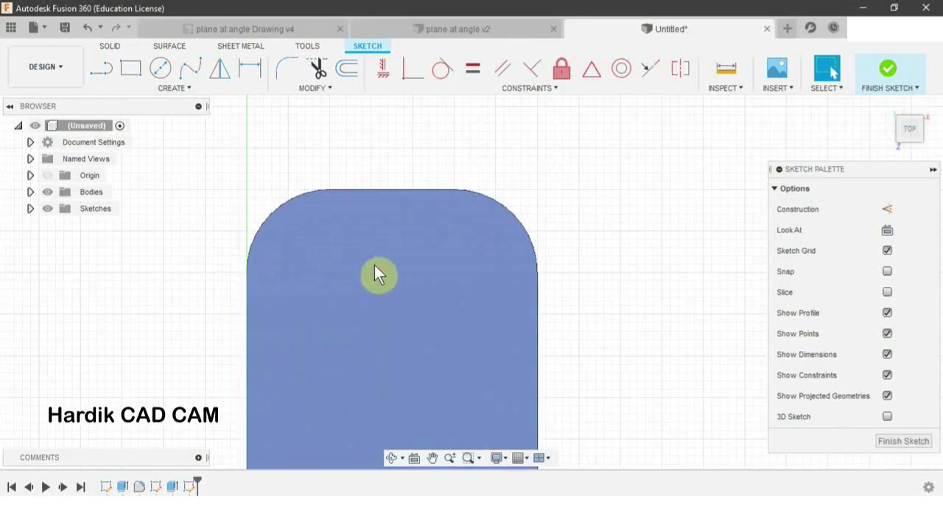
{"action": "key", "text": "c"}
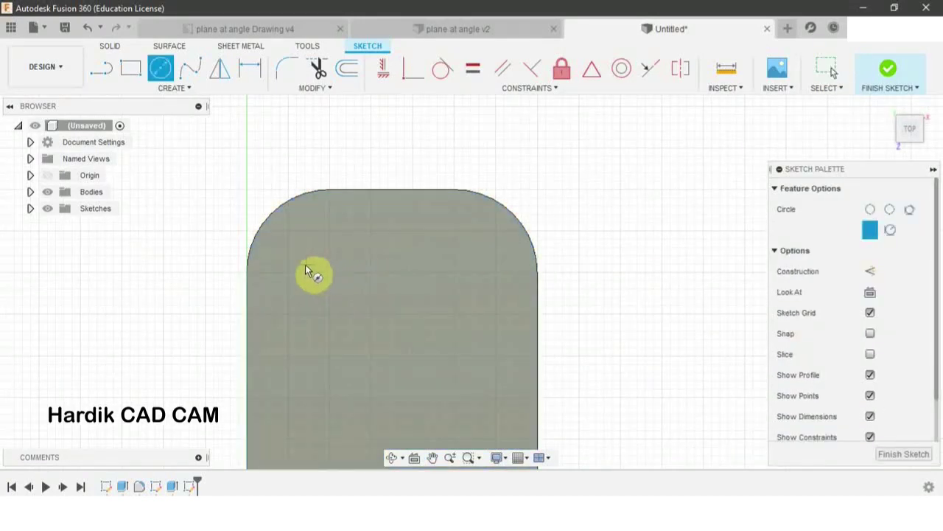
{"action": "left_click", "coordinate": [331, 275]}
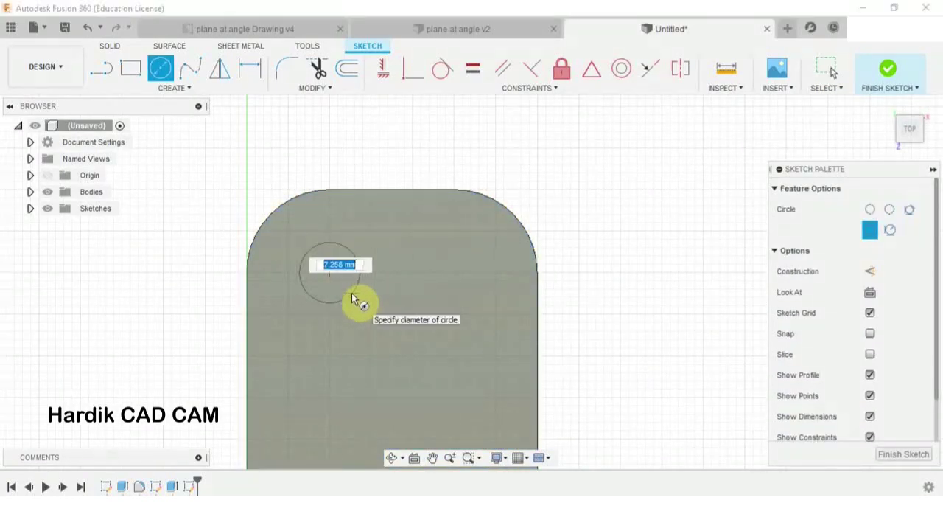
{"action": "type", "text": "7"}
{"action": "key", "text": "Return"}
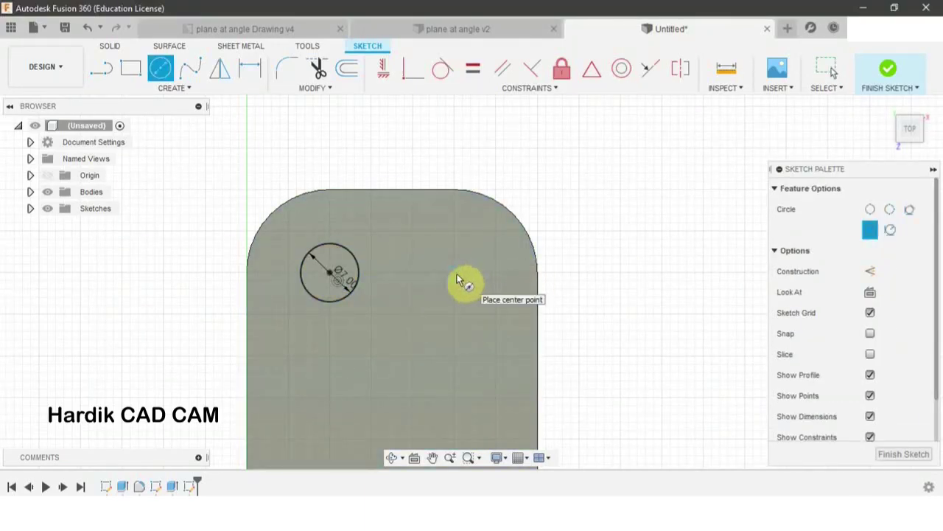
- Draw a second 7 mm circle at the arc centre of the horizontal leg's other rounded corner and finish the sketch
{"action": "left_click", "coordinate": [455, 272]}
{"action": "type", "text": "7"}
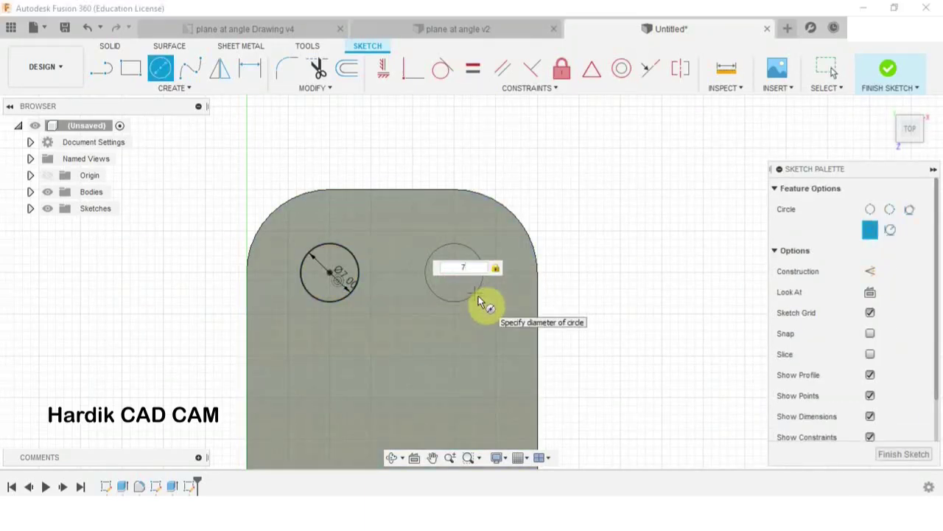
{"action": "key", "text": "Return"}
{"action": "key", "text": "Escape"}
{"action": "left_click", "coordinate": [890, 71]}
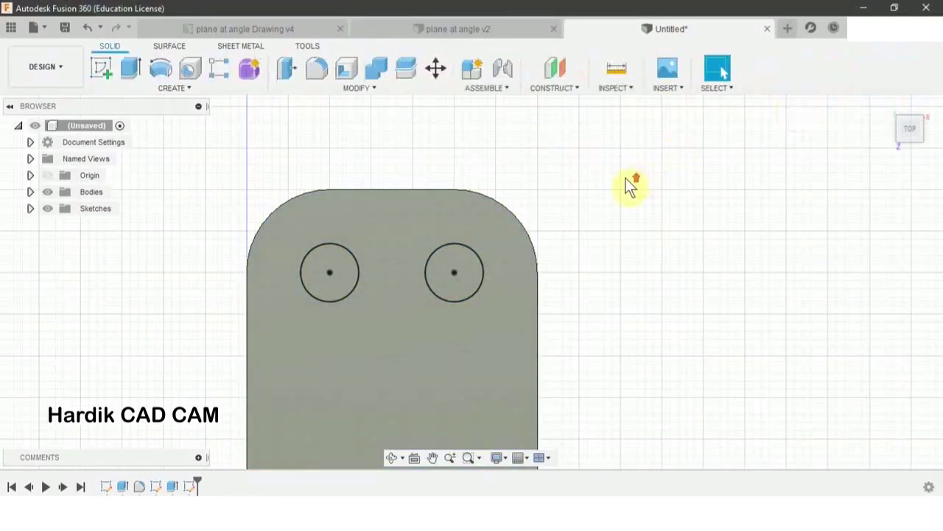
- Extrude both 7 mm circles on the horizontal leg 15 mm downward as a cut through the plate
{"action": "mouse_move", "coordinate": [625, 196]}
{"action": "middle_mouse_down", "text": "shift"}
{"action": "mouse_move", "coordinate": [548, 179]}
{"action": "mouse_move", "coordinate": [571, 238]}
{"action": "mouse_move", "coordinate": [565, 276]}
{"action": "mouse_move", "coordinate": [494, 295]}
{"action": "mouse_move", "coordinate": [485, 270]}
{"action": "middle_mouse_up", "text": "shift"}
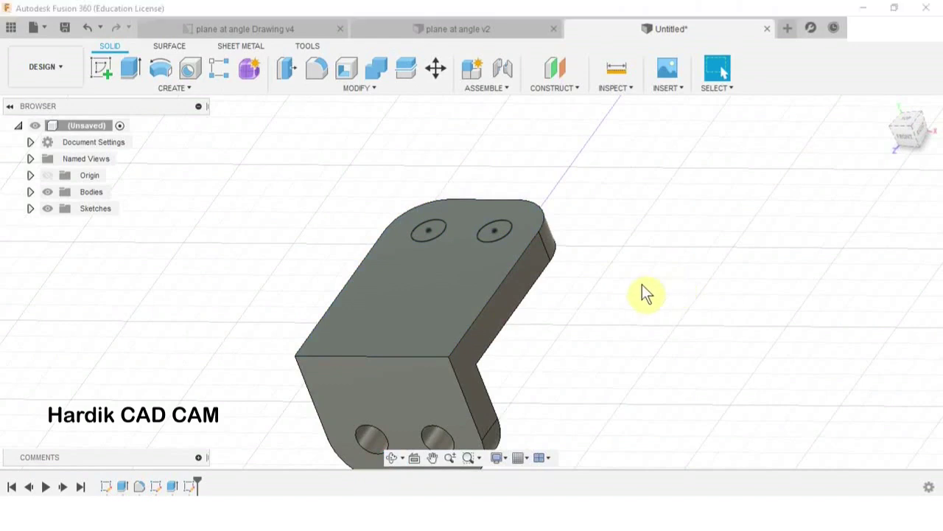
{"action": "key", "text": "e"}
{"action": "left_click", "coordinate": [430, 231]}
{"action": "left_click", "coordinate": [507, 238]}
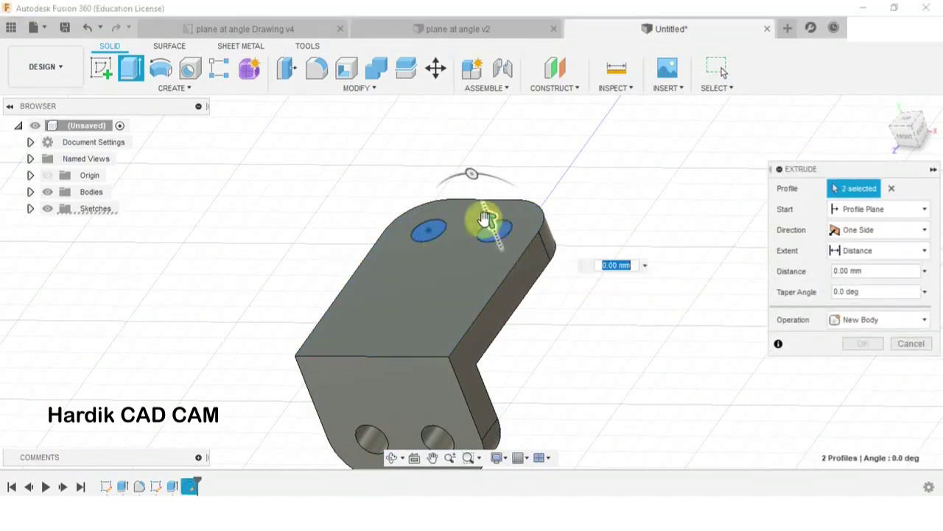
{"action": "left_click_drag", "start_coordinate": [485, 219], "coordinate": [508, 288]}
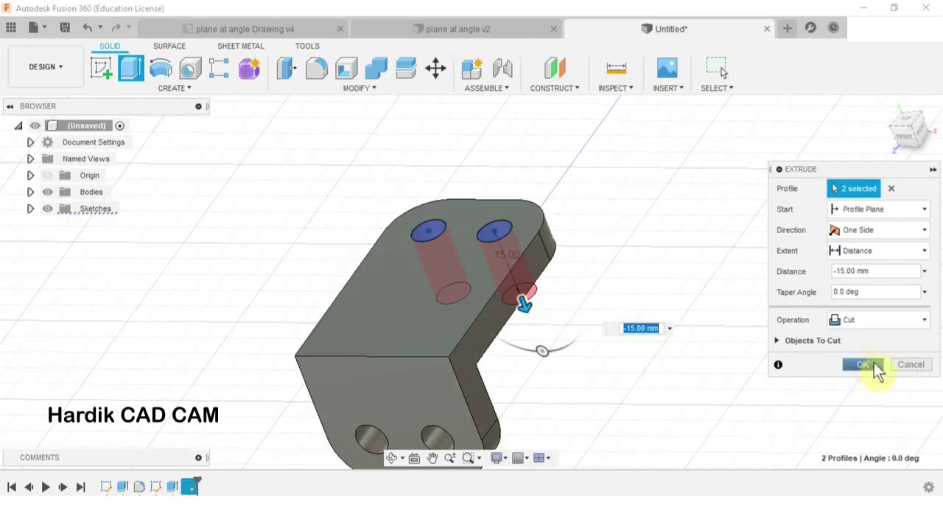
{"action": "left_click", "coordinate": [864, 364]}
- Examine the angled lug on the finished reference model, plane at angle v2, and return to the unsaved bracket design
{"action": "middle_click_drag", "start_coordinate": [609, 238], "coordinate": [332, 196], "text": "shift"}
{"action": "left_click", "coordinate": [442, 28]}
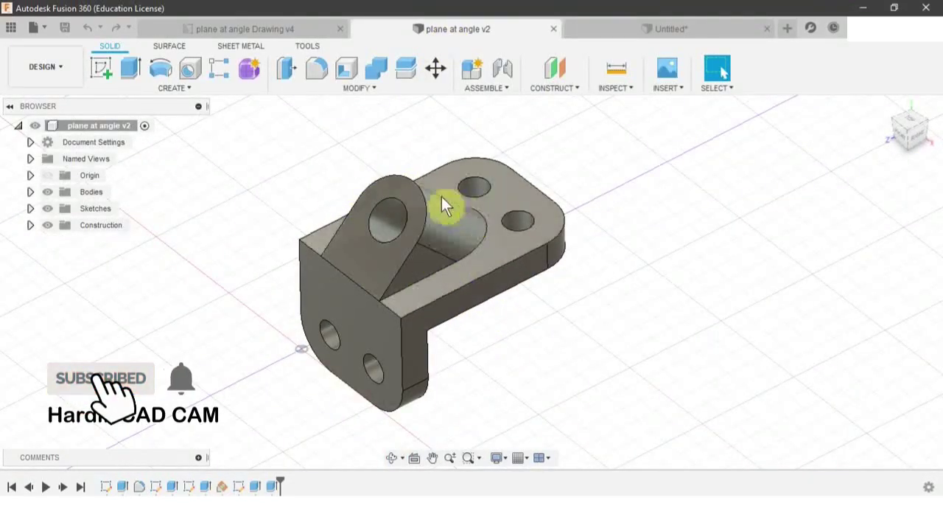
{"action": "middle_click_drag", "start_coordinate": [398, 221], "coordinate": [353, 262], "text": "shift"}
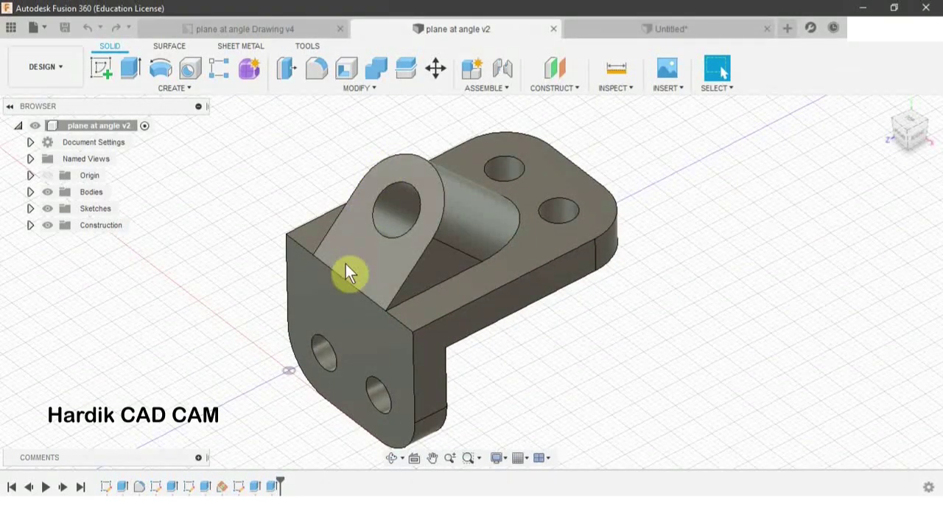
{"action": "left_click", "coordinate": [281, 31]}
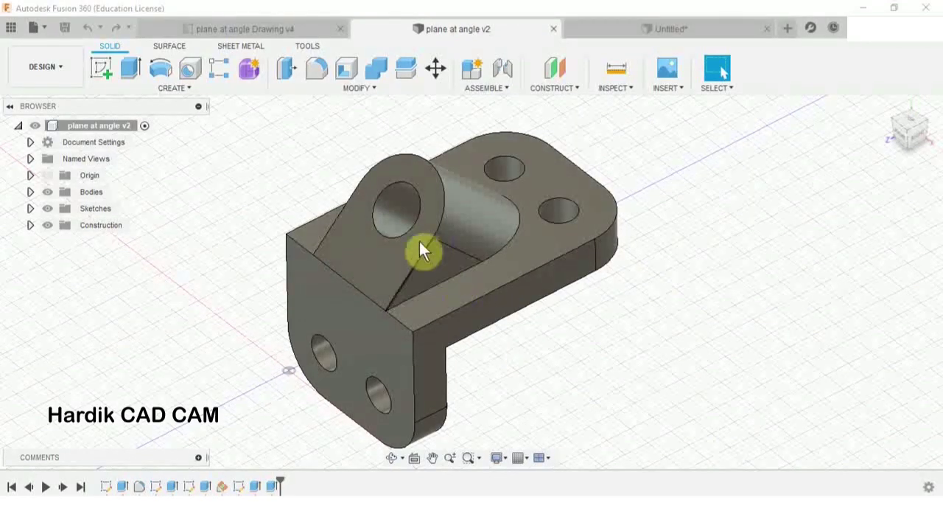
{"action": "left_click", "coordinate": [653, 35]}
{"action": "middle_click_drag", "start_coordinate": [487, 162], "coordinate": [548, 209], "text": "shift"}
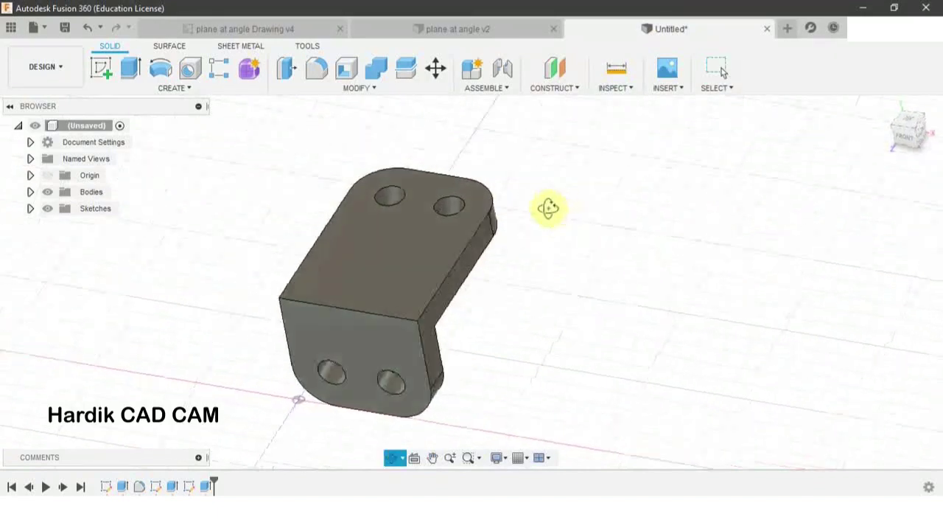
- Create a construction plane at an angle of -45 degrees through the outer edge where the bracket's two legs meet
{"action": "left_click", "coordinate": [547, 88]}
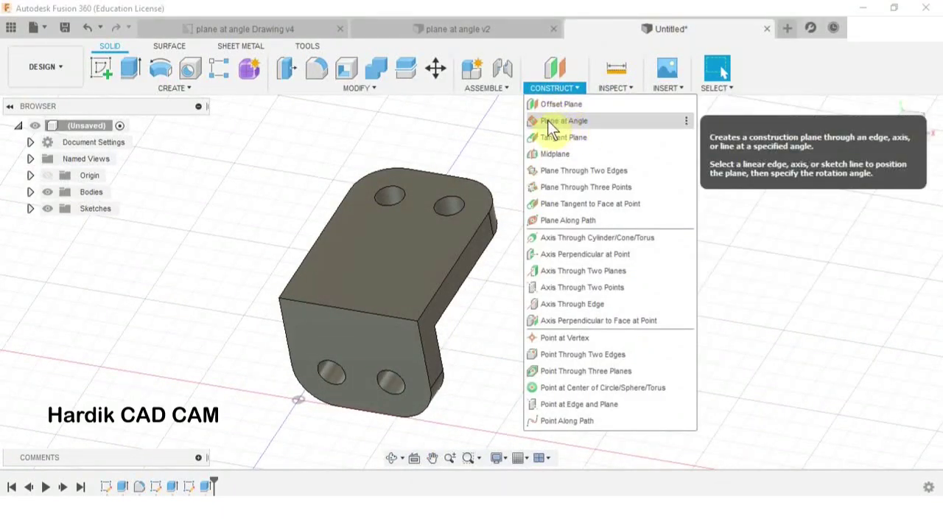
{"action": "left_click", "coordinate": [548, 120]}
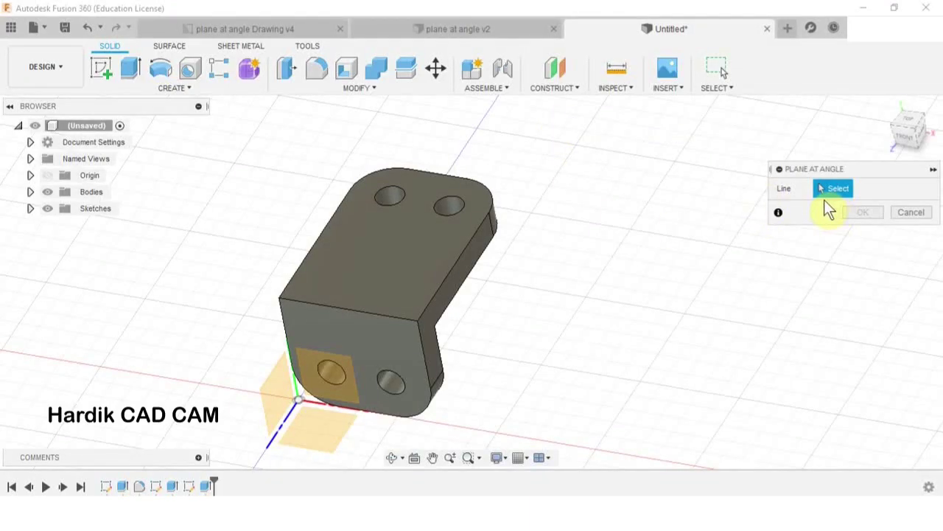
{"action": "middle_click_drag", "start_coordinate": [531, 312], "coordinate": [506, 309], "text": "shift"}
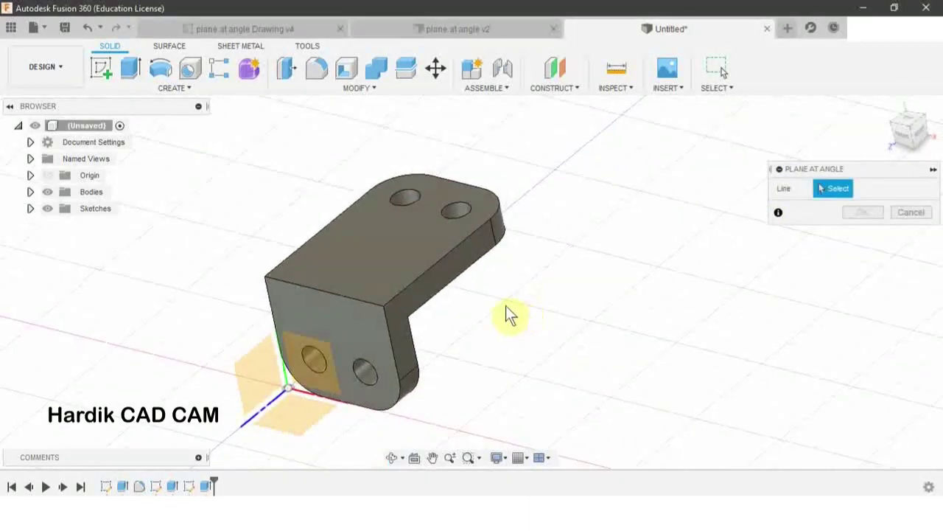
{"action": "scroll", "coordinate": [499, 299], "scroll_direction": "up", "scroll_amount": 3}
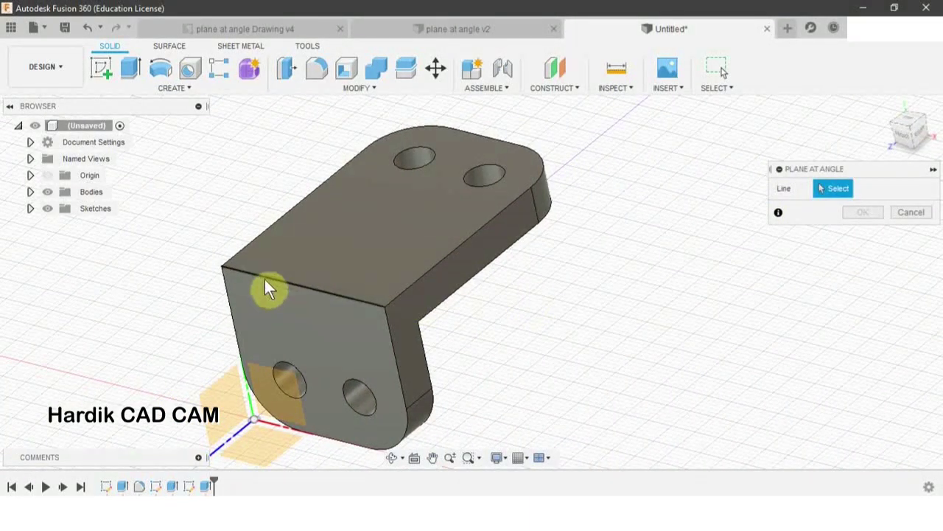
{"action": "left_click", "coordinate": [264, 280]}
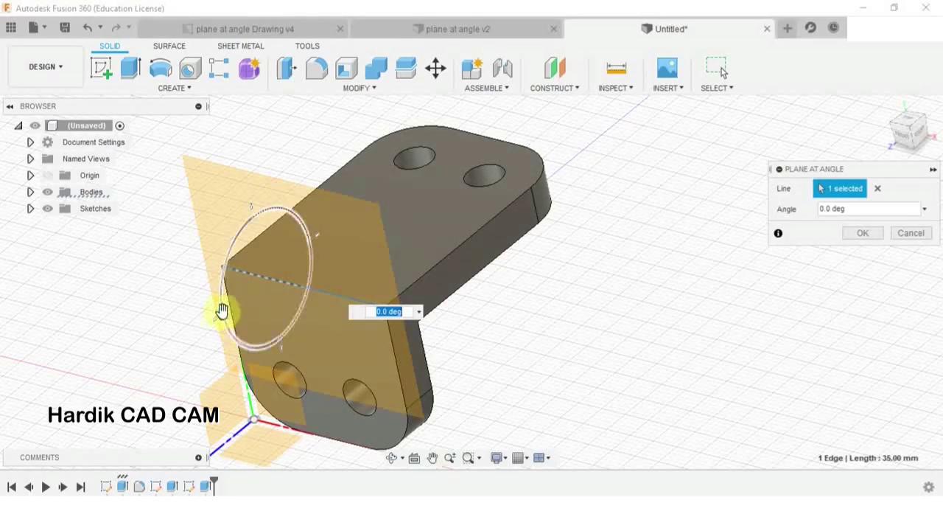
{"action": "left_click_drag", "start_coordinate": [222, 309], "coordinate": [225, 258]}
{"action": "middle_click_drag", "start_coordinate": [352, 273], "coordinate": [279, 247], "text": "shift"}
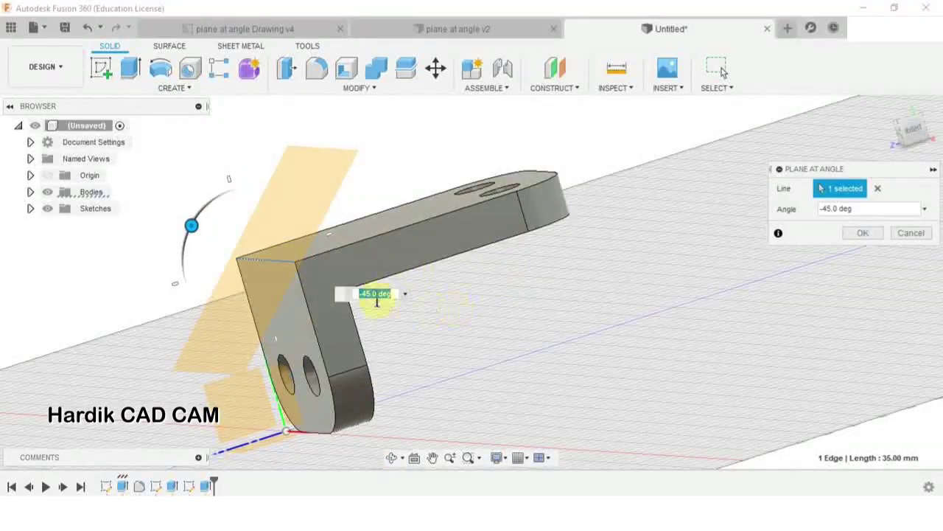
{"action": "middle_click_drag", "start_coordinate": [377, 277], "coordinate": [471, 309], "text": "shift"}
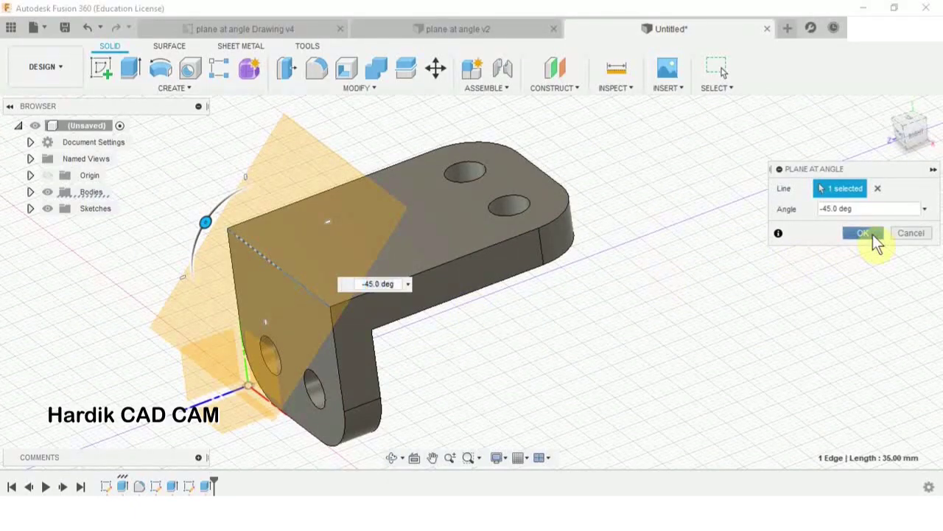
{"action": "left_click", "coordinate": [863, 233]}
- Start a new sketch on the angled construction plane
{"action": "scroll", "coordinate": [383, 294], "scroll_direction": "down", "scroll_amount": 2}
{"action": "left_click", "coordinate": [102, 81]}
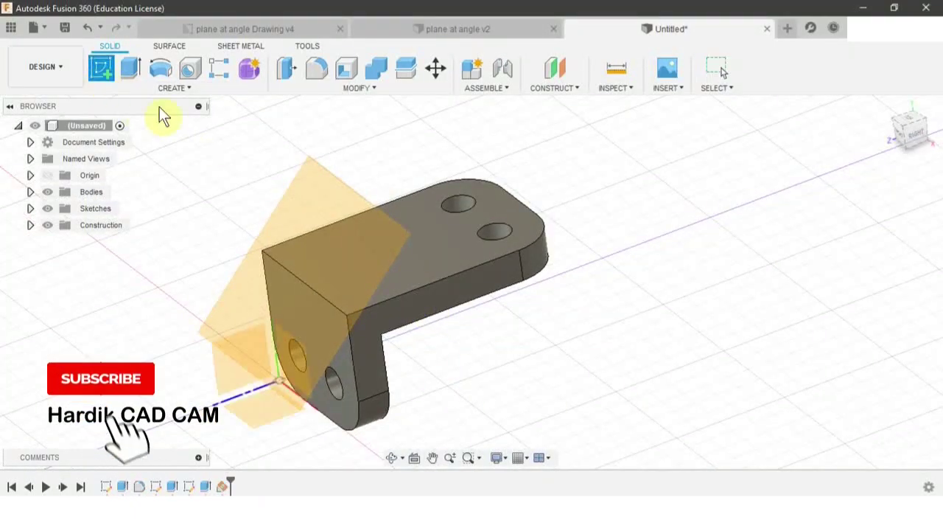
{"action": "left_click", "coordinate": [341, 222]}
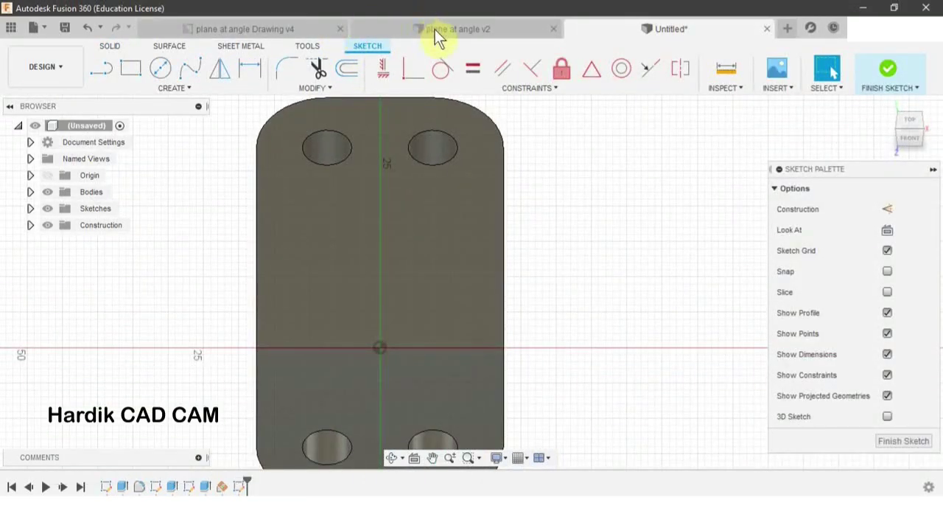
- Check the lug's length, width, hole size and angle dimensions in the drawing's front and top views, and return to the open sketch
{"action": "left_click", "coordinate": [435, 29]}
{"action": "left_click", "coordinate": [240, 31]}
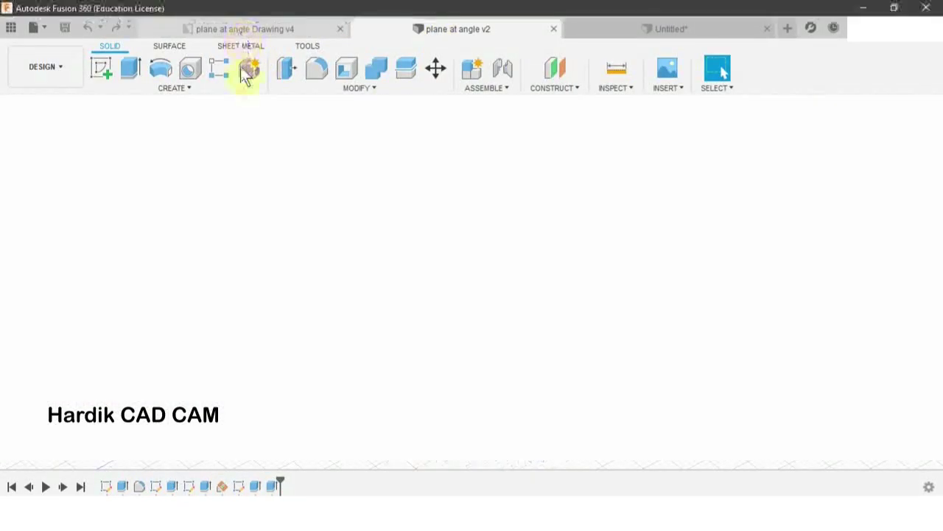
{"action": "scroll", "coordinate": [266, 199], "scroll_direction": "up", "scroll_amount": 3}
{"action": "scroll", "coordinate": [288, 199], "scroll_direction": "up", "scroll_amount": 2}
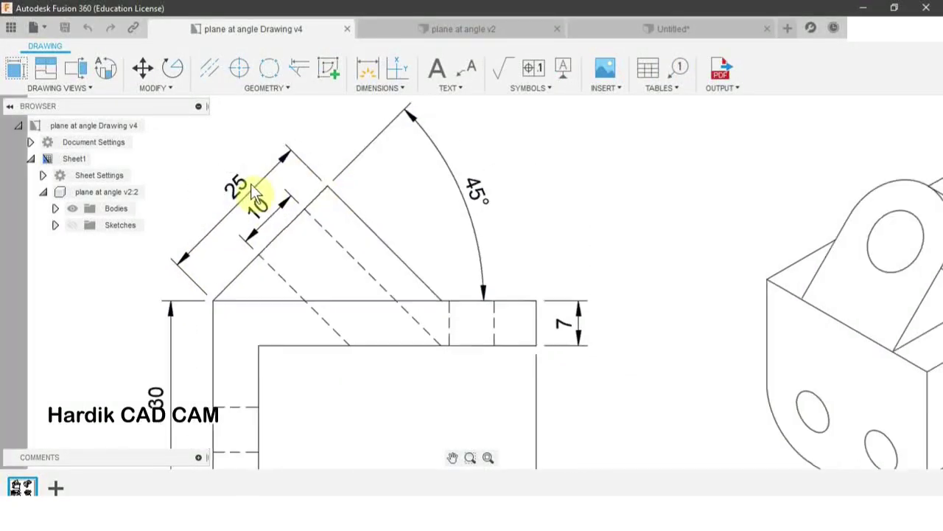
{"action": "scroll", "coordinate": [250, 184], "scroll_direction": "down", "scroll_amount": 5}
{"action": "middle_click_drag", "start_coordinate": [335, 409], "coordinate": [335, 298]}
{"action": "scroll", "coordinate": [336, 295], "scroll_direction": "up", "scroll_amount": 3}
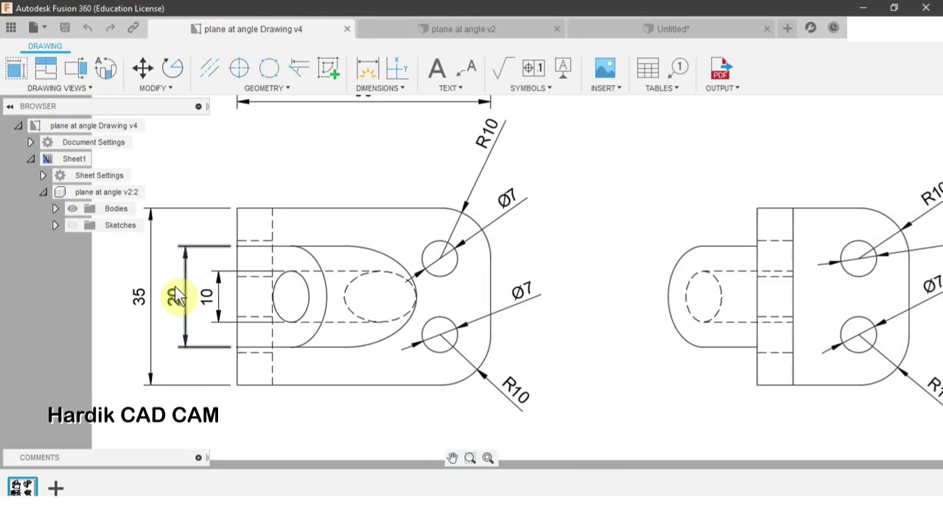
{"action": "scroll", "coordinate": [326, 281], "scroll_direction": "down", "scroll_amount": 3}
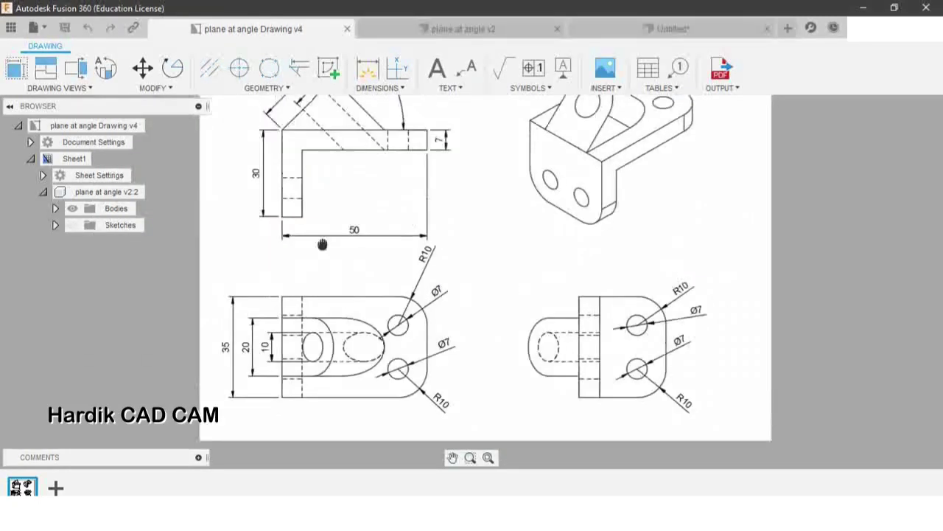
{"action": "scroll", "coordinate": [332, 208], "scroll_direction": "up", "scroll_amount": 3}
{"action": "scroll", "coordinate": [332, 208], "scroll_direction": "up", "scroll_amount": 2}
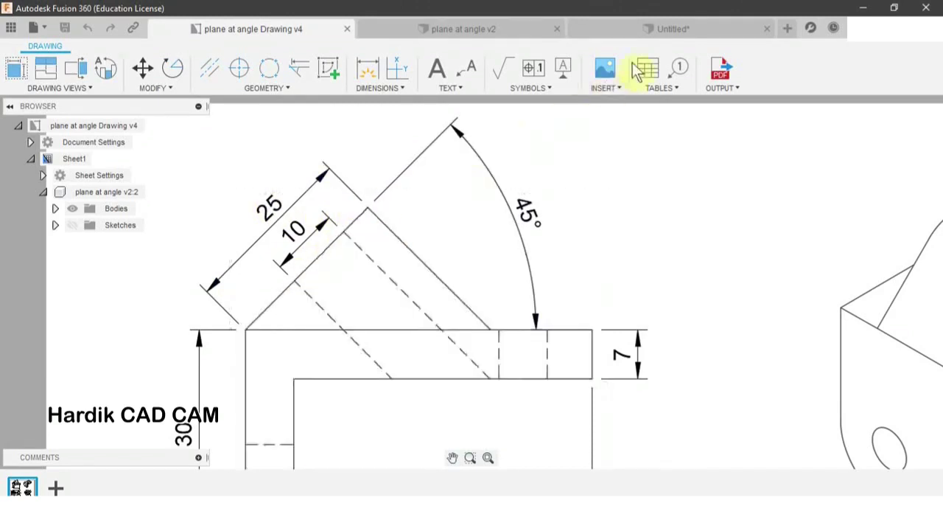
{"action": "left_click", "coordinate": [667, 28]}
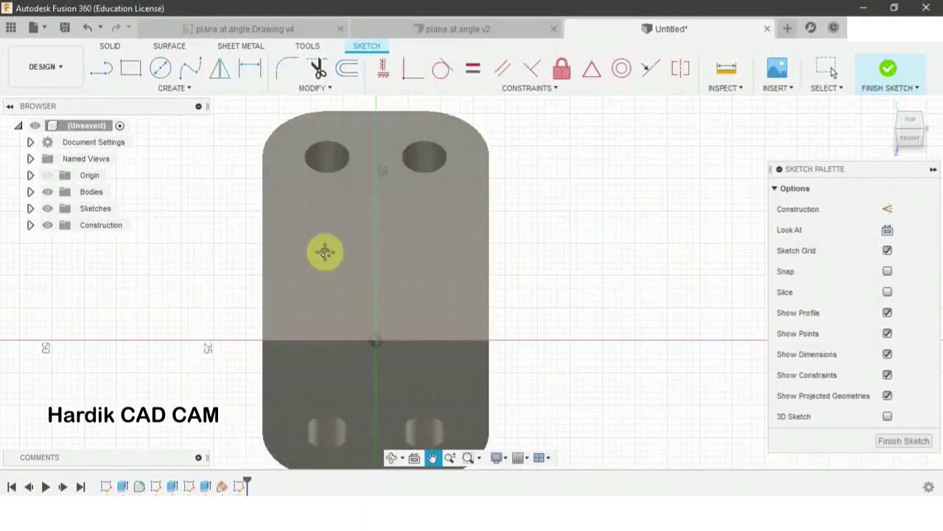
- Draw a 15 mm vertical line from the origin up the middle of the bracket on the angled sketch plane
{"action": "left_click_drag", "start_coordinate": [325, 252], "coordinate": [344, 261]}
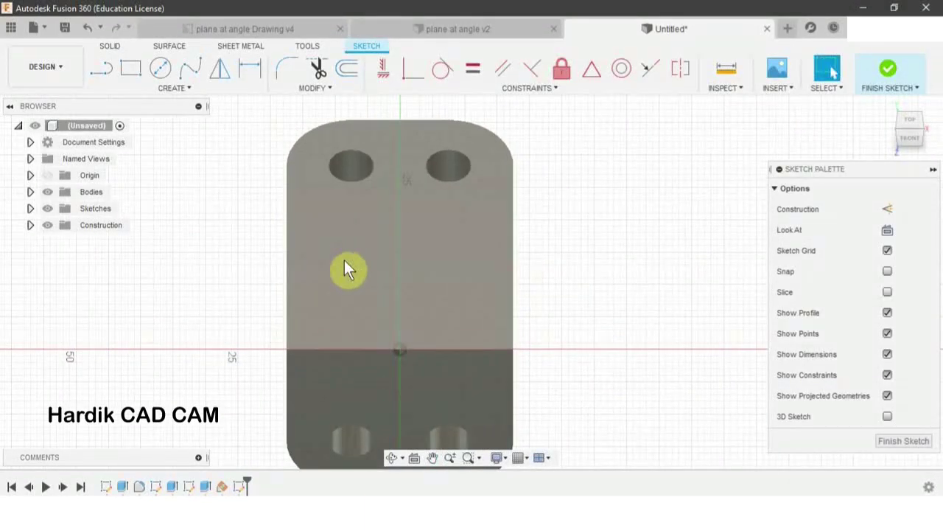
{"action": "key", "text": "l"}
{"action": "left_click", "coordinate": [398, 354]}
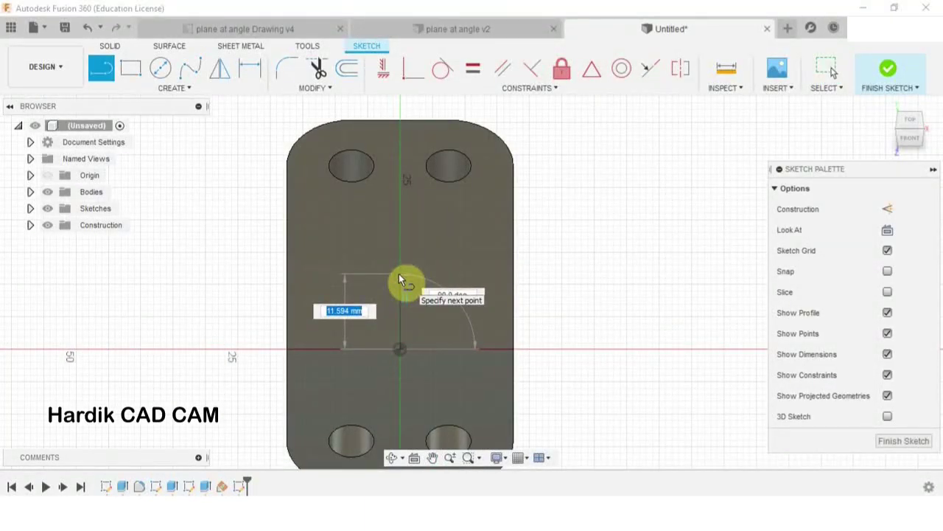
{"action": "type", "text": "15"}
{"action": "key", "text": "Tab"}
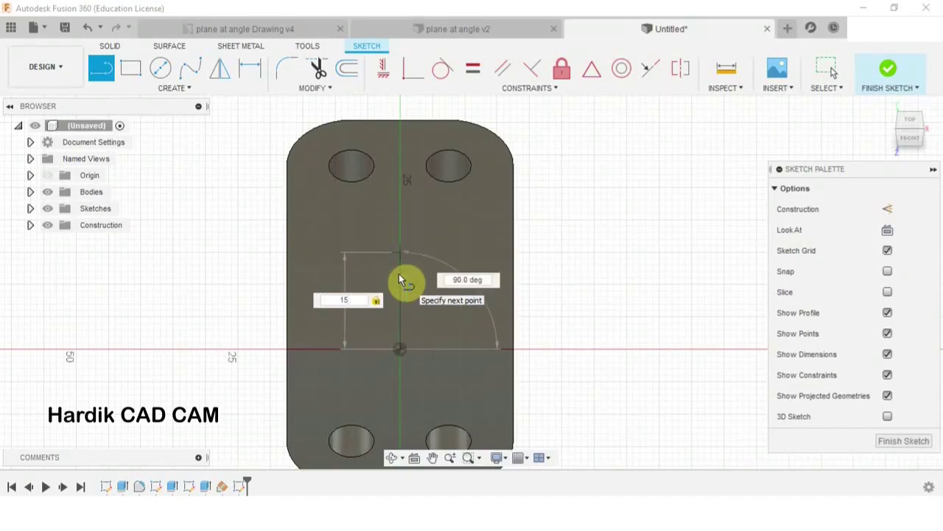
{"action": "key", "text": "Return"}
{"action": "key", "text": "Escape"}
{"action": "scroll", "coordinate": [398, 272], "scroll_direction": "up", "scroll_amount": 1}
{"action": "scroll", "coordinate": [393, 277], "scroll_direction": "up", "scroll_amount": 1}
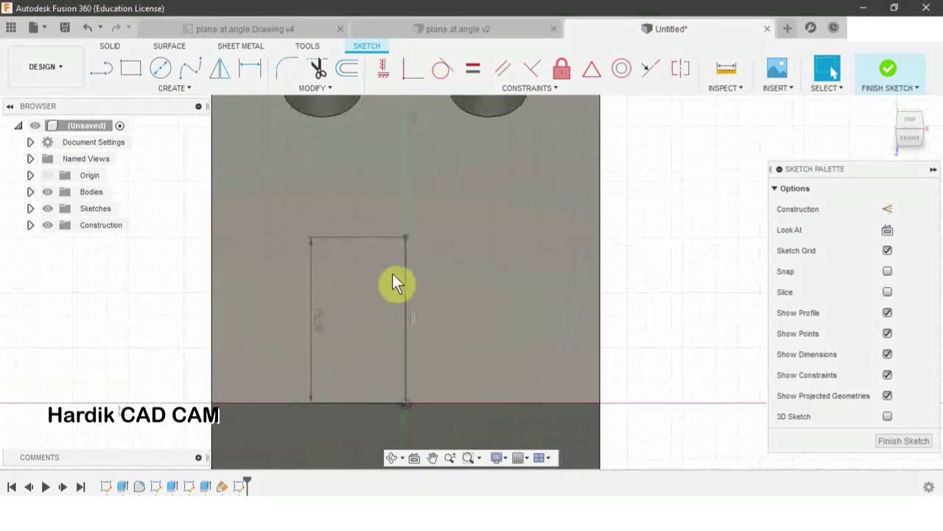
- Check the lug's hole size in the reference drawing and draw a 10 mm diameter circle centred on the line's upper endpoint
{"action": "left_click", "coordinate": [279, 33]}
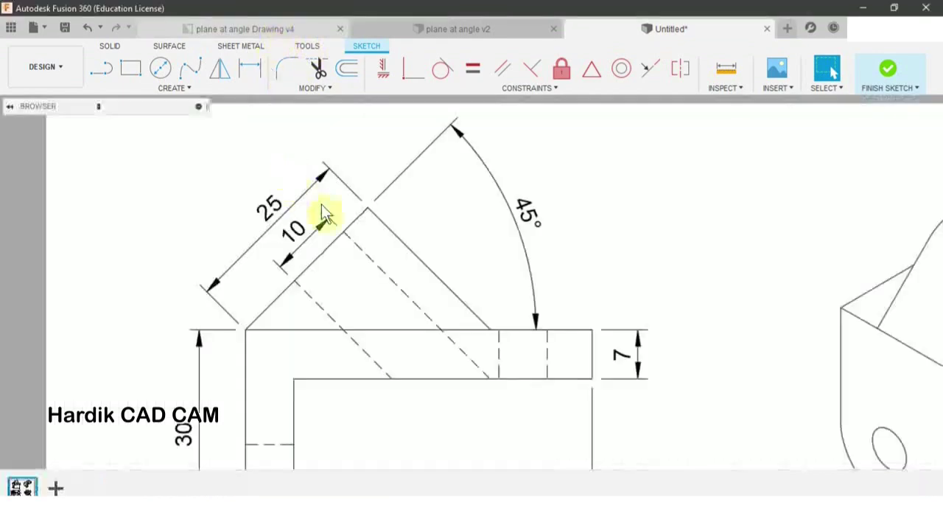
{"action": "scroll", "coordinate": [317, 222], "scroll_direction": "down", "scroll_amount": 3}
{"action": "scroll", "coordinate": [312, 292], "scroll_direction": "up", "scroll_amount": 4}
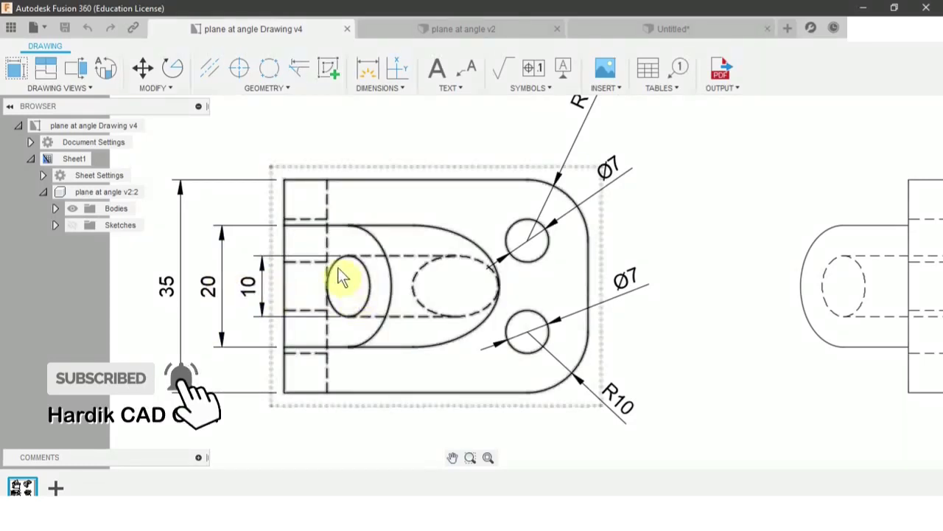
{"action": "left_click", "coordinate": [674, 32]}
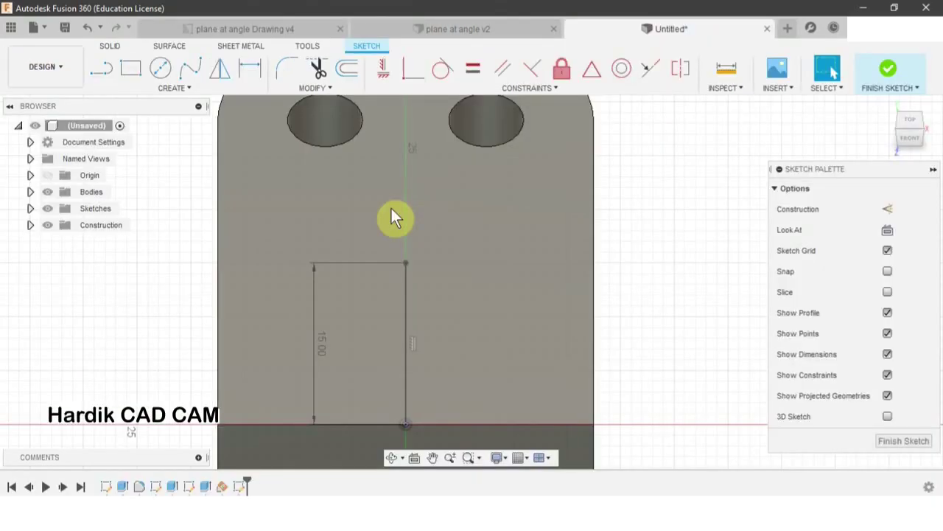
{"action": "key", "text": "c"}
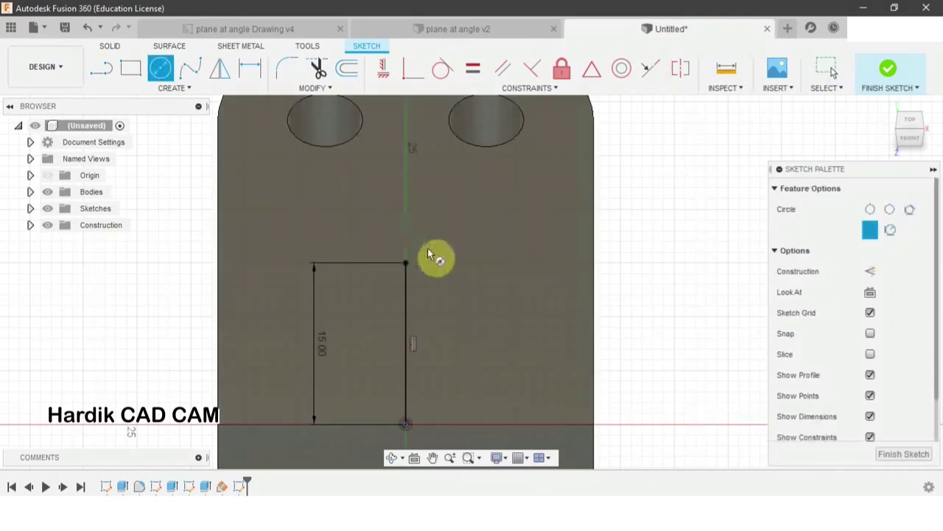
{"action": "left_click", "coordinate": [406, 263]}
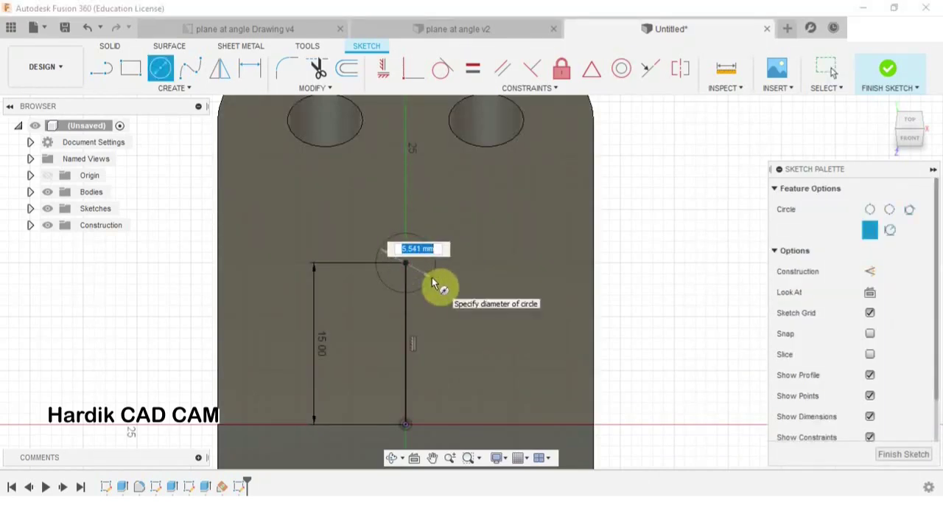
{"action": "key", "text": "Tab"}
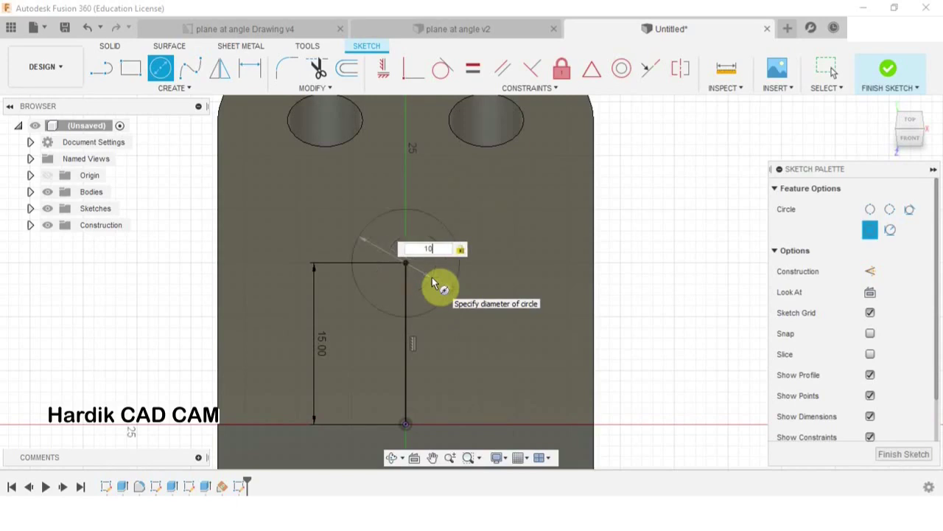
{"action": "key", "text": "Return"}
{"action": "key", "text": "Escape"}
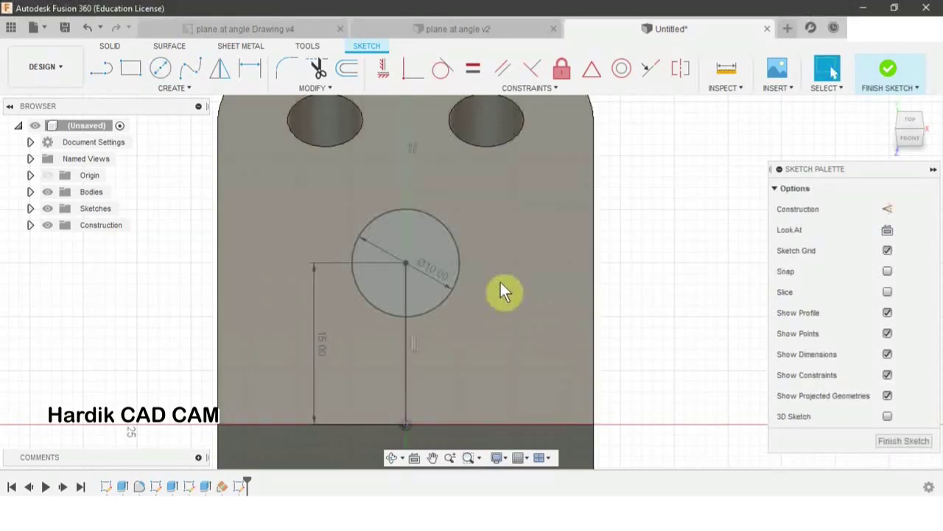
- Draw a 20 mm diameter circle concentric with the 10 mm circle
{"action": "key", "text": "c"}
{"action": "left_click", "coordinate": [406, 263]}
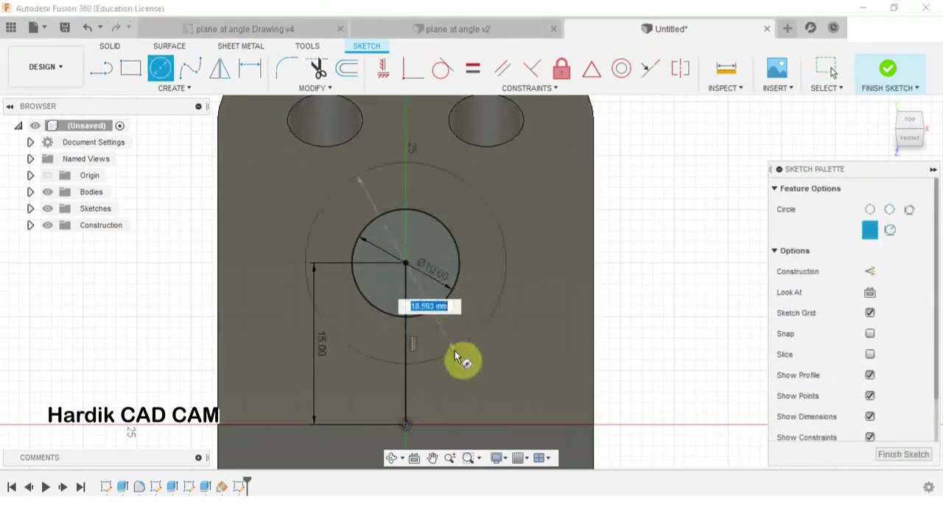
{"action": "type", "text": "20"}
{"action": "key", "text": "Tab"}
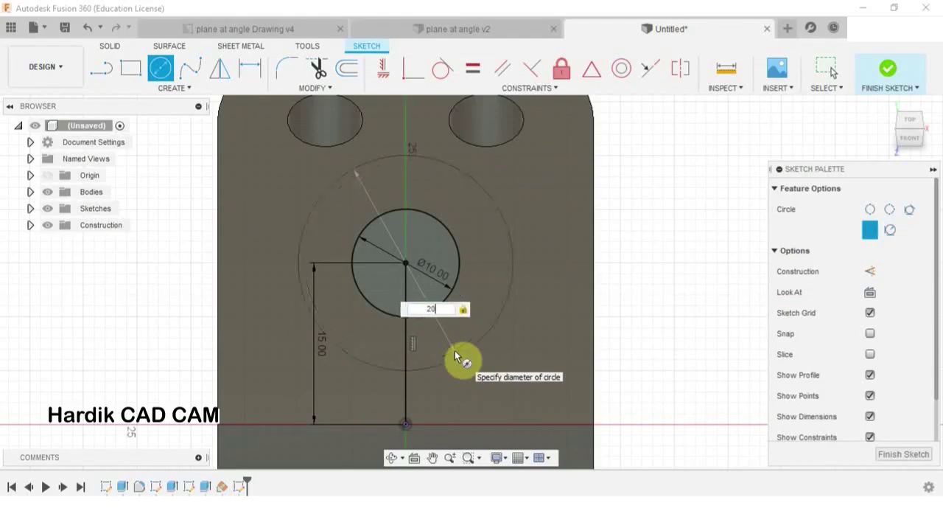
{"action": "key", "text": "Return"}
{"action": "key", "text": "Escape"}
{"action": "scroll", "coordinate": [454, 352], "scroll_direction": "down", "scroll_amount": 2}
{"action": "scroll", "coordinate": [451, 354], "scroll_direction": "up", "scroll_amount": 1}
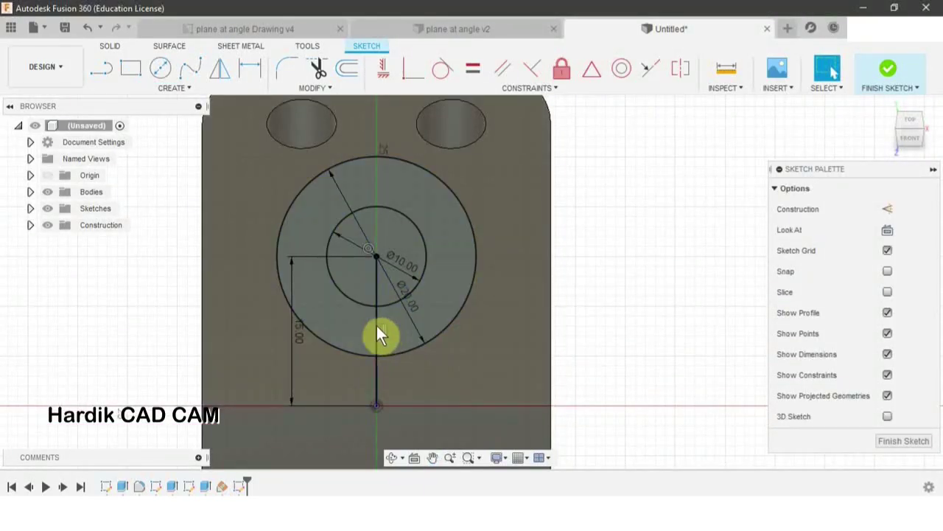
- Offset the vertical centre line 10 mm to each side to form the lug's two straight edges
{"action": "left_click", "coordinate": [376, 326]}
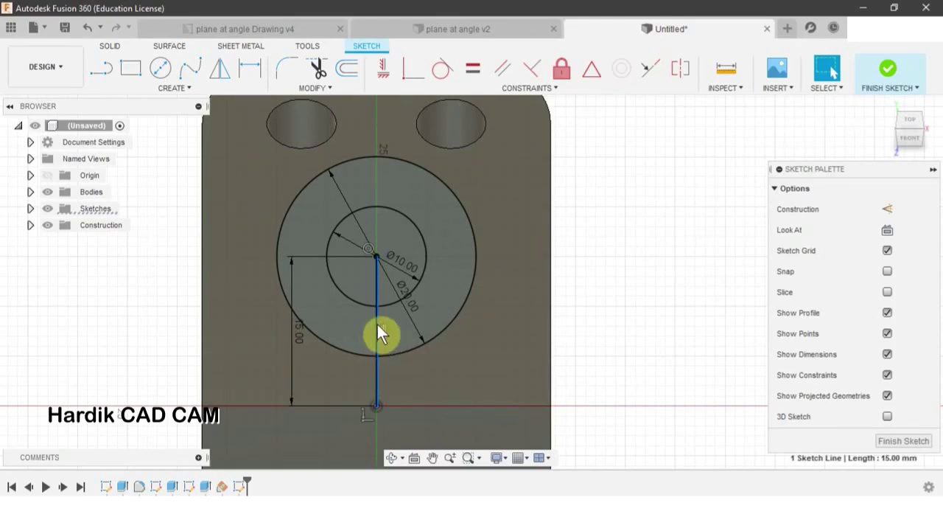
{"action": "key", "text": "Escape"}
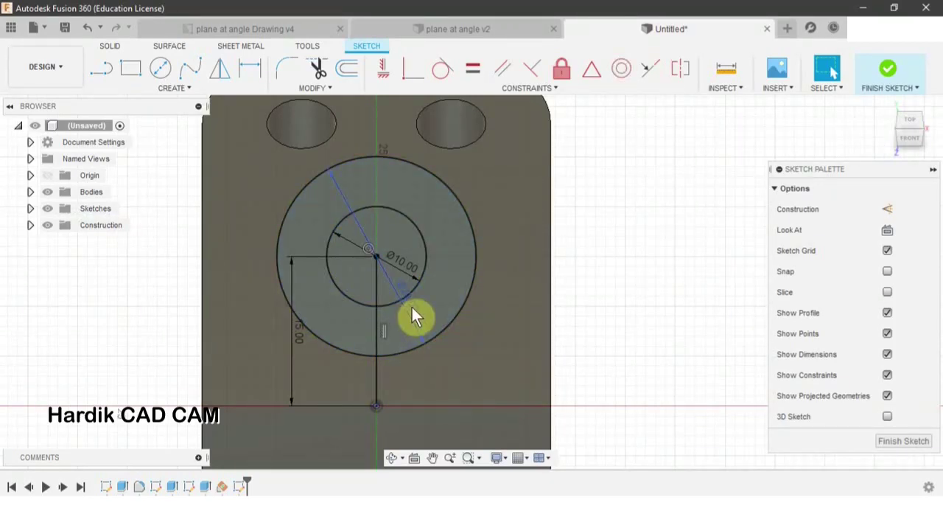
{"action": "key", "text": "o"}
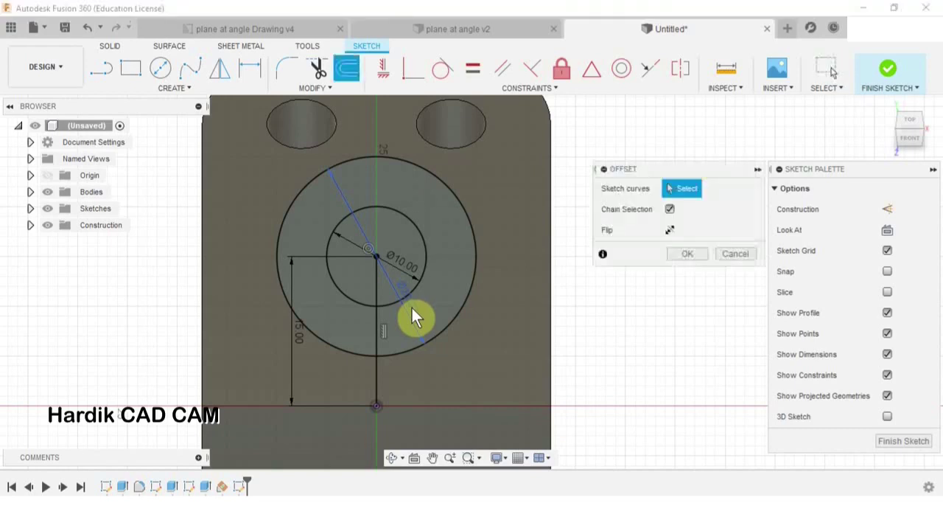
{"action": "left_click", "coordinate": [378, 325]}
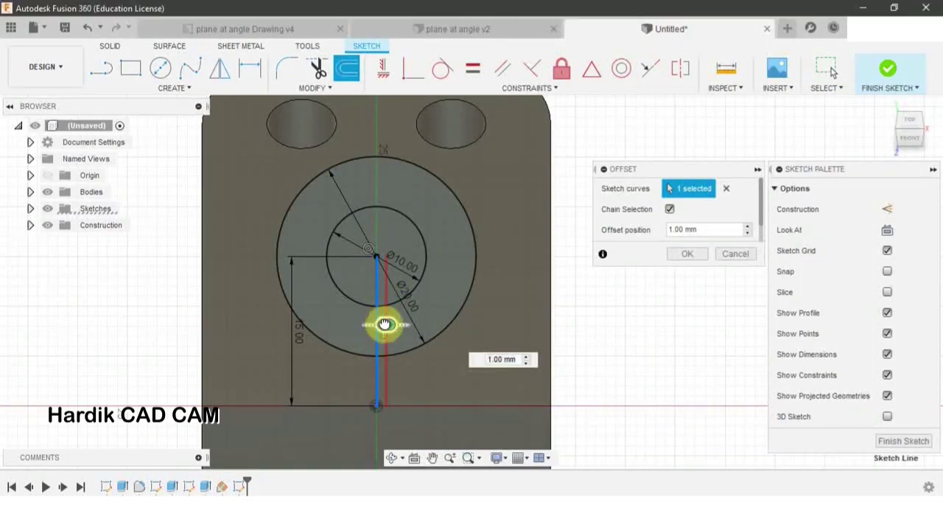
{"action": "left_click_drag", "start_coordinate": [385, 326], "coordinate": [411, 328]}
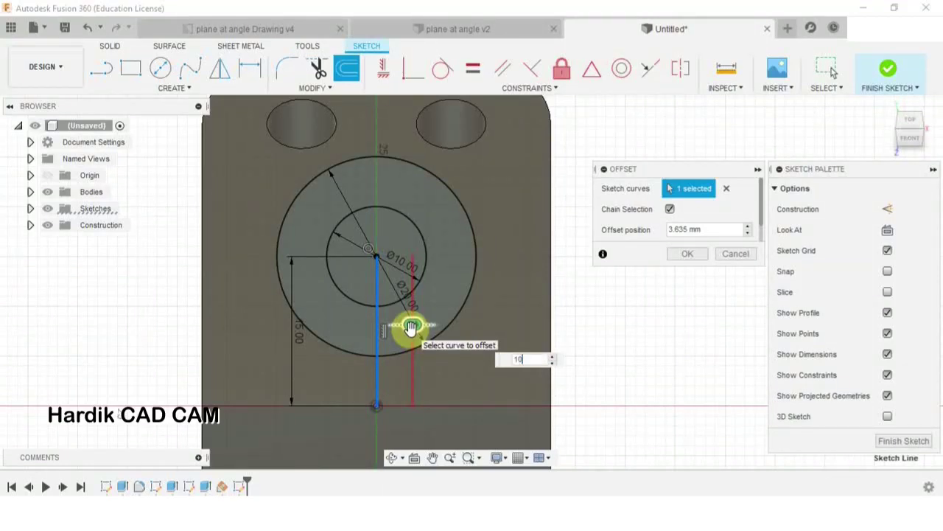
{"action": "key", "text": "Return"}
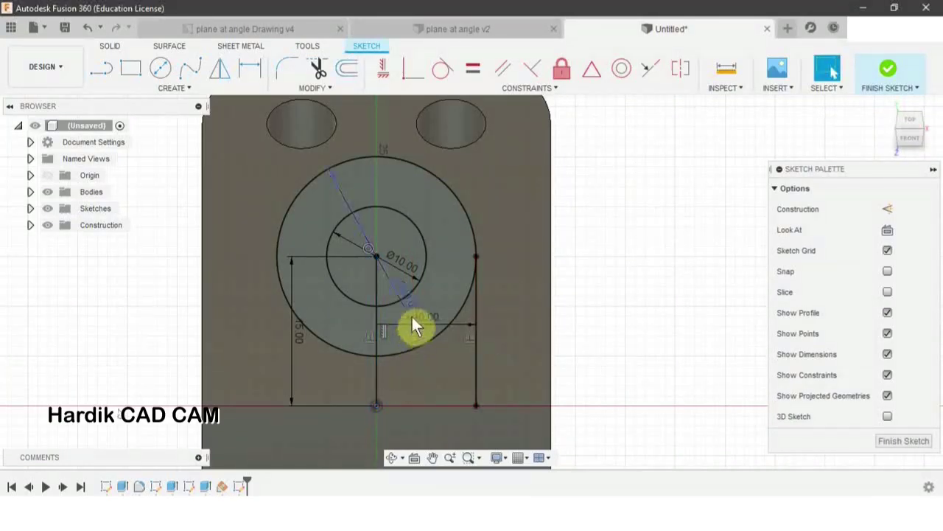
{"action": "key", "text": "o"}
{"action": "left_click", "coordinate": [376, 313]}
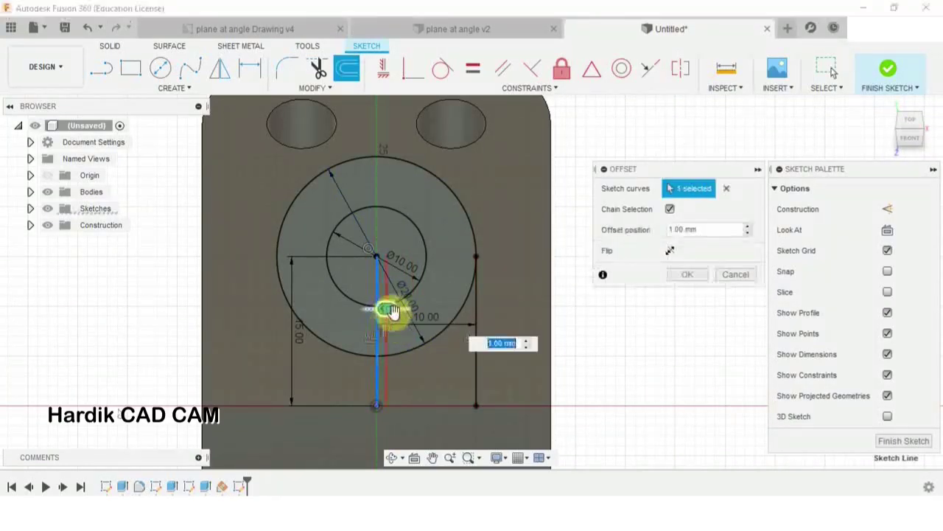
{"action": "left_click_drag", "start_coordinate": [391, 311], "coordinate": [343, 309]}
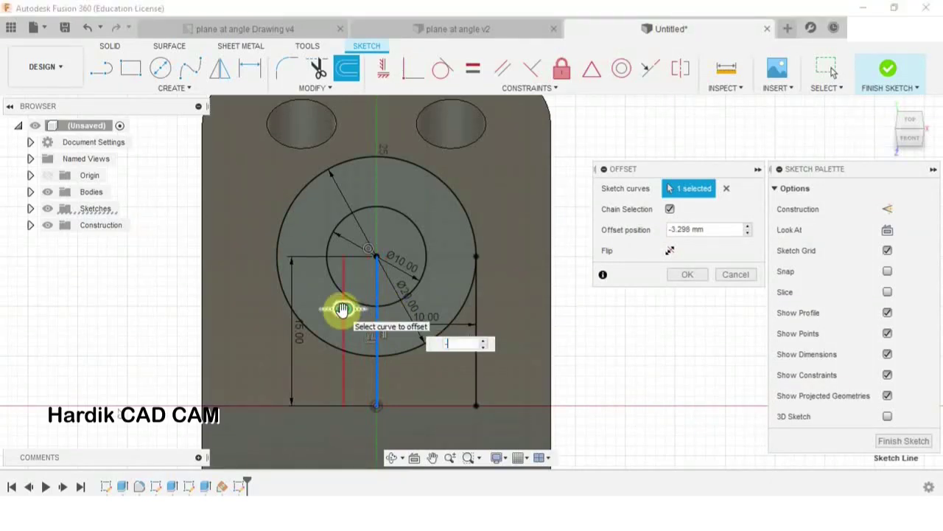
{"action": "key", "text": "Return"}
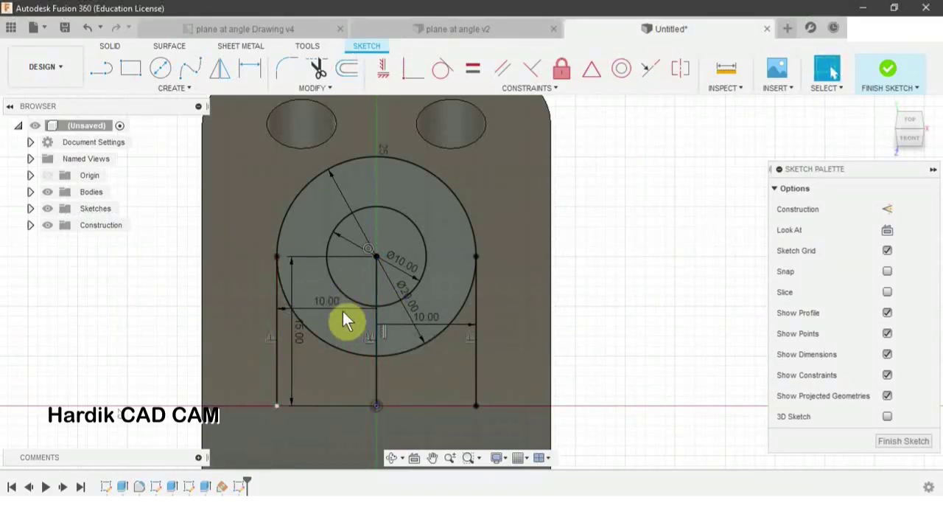
- Close the lug profile with a line joining the lower ends of the two offset lines, and finish the sketch
{"action": "key", "text": "l"}
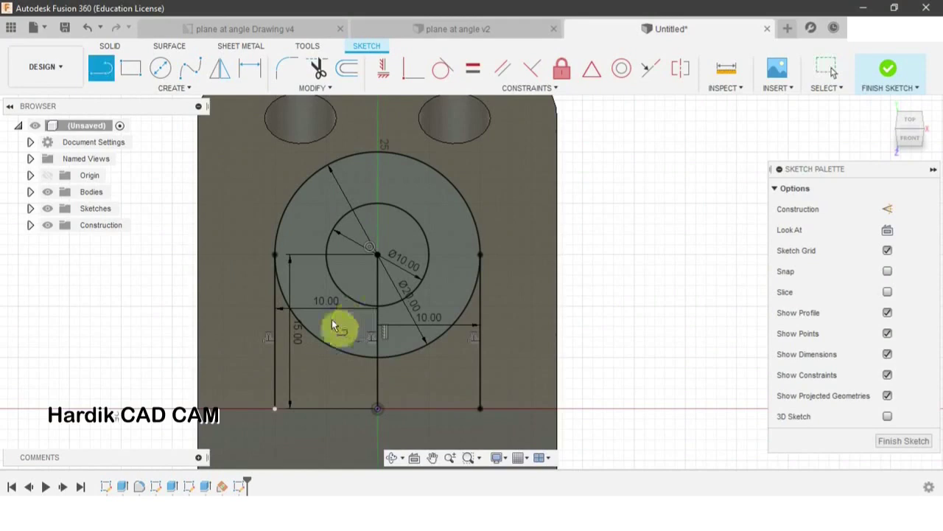
{"action": "left_click", "coordinate": [278, 410]}
{"action": "double_click", "coordinate": [485, 410]}
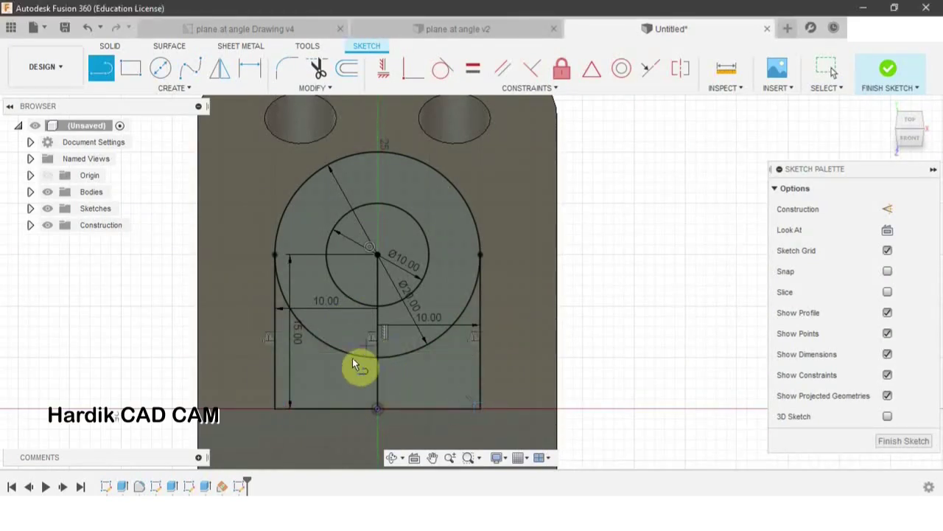
{"action": "key", "text": "Escape"}
{"action": "scroll", "coordinate": [331, 389], "scroll_direction": "down", "scroll_amount": 2}
{"action": "left_click", "coordinate": [325, 348]}
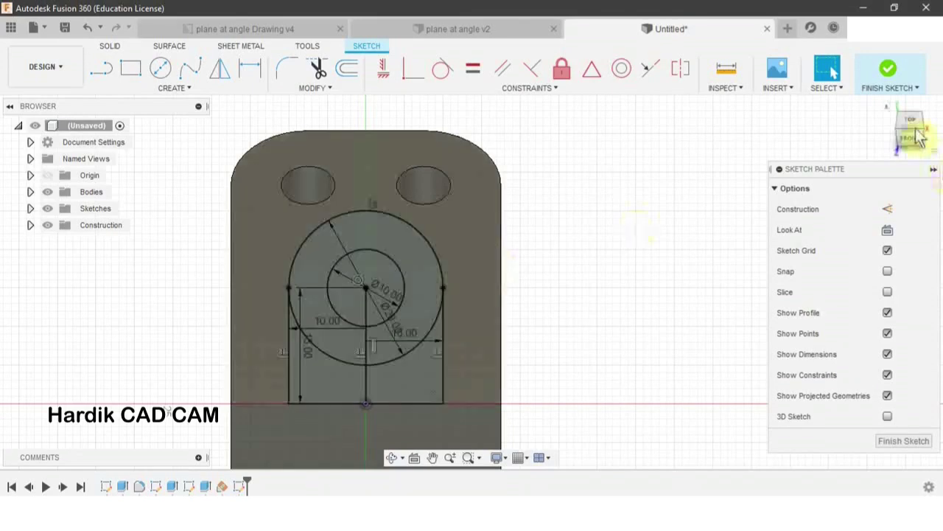
{"action": "left_click", "coordinate": [890, 74]}
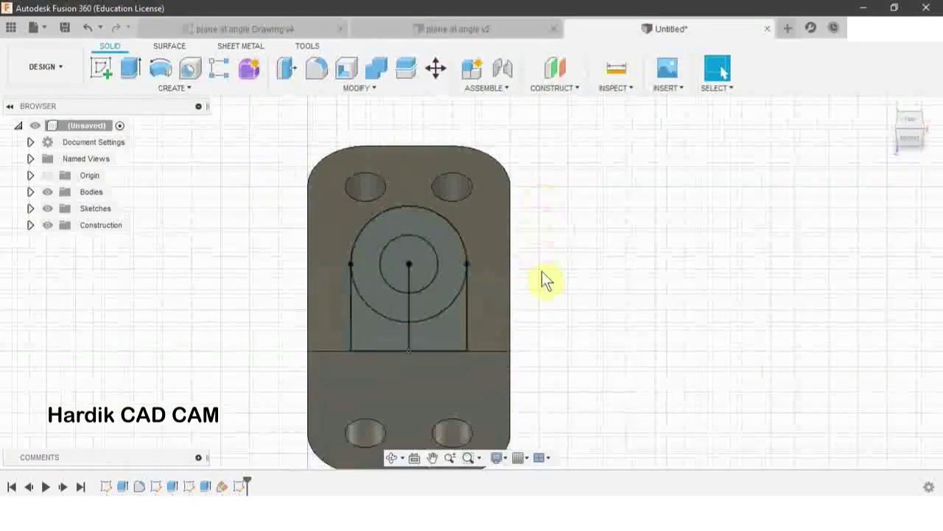
- Extrude the three lug profiles around the 10 mm circle up to the horizontal plate's upper face as a Join
{"action": "mouse_move", "coordinate": [543, 280]}
{"action": "middle_mouse_down", "text": "shift"}
{"action": "mouse_move", "coordinate": [467, 235]}
{"action": "mouse_move", "coordinate": [402, 239]}
{"action": "mouse_move", "coordinate": [472, 219]}
{"action": "mouse_move", "coordinate": [444, 255]}
{"action": "mouse_move", "coordinate": [390, 238]}
{"action": "mouse_move", "coordinate": [426, 186]}
{"action": "mouse_move", "coordinate": [407, 205]}
{"action": "middle_mouse_up", "text": "shift"}
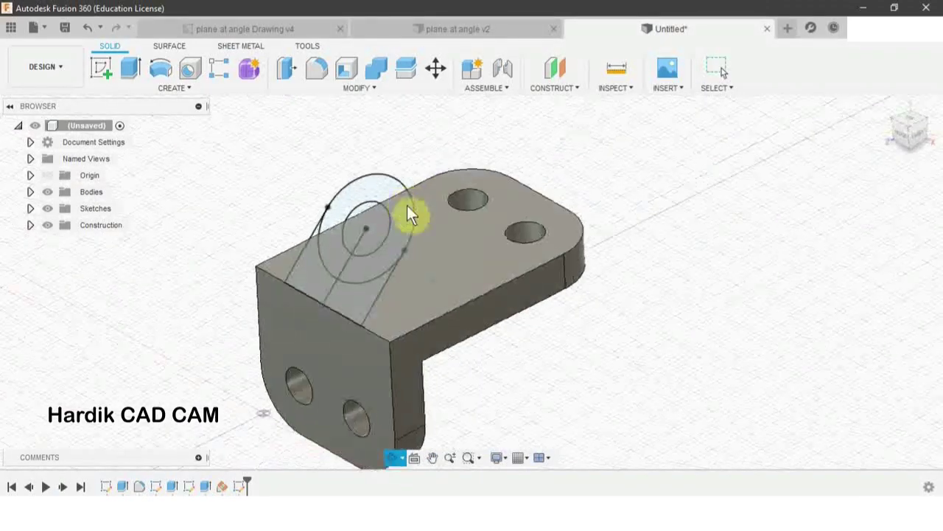
{"action": "key", "text": "e"}
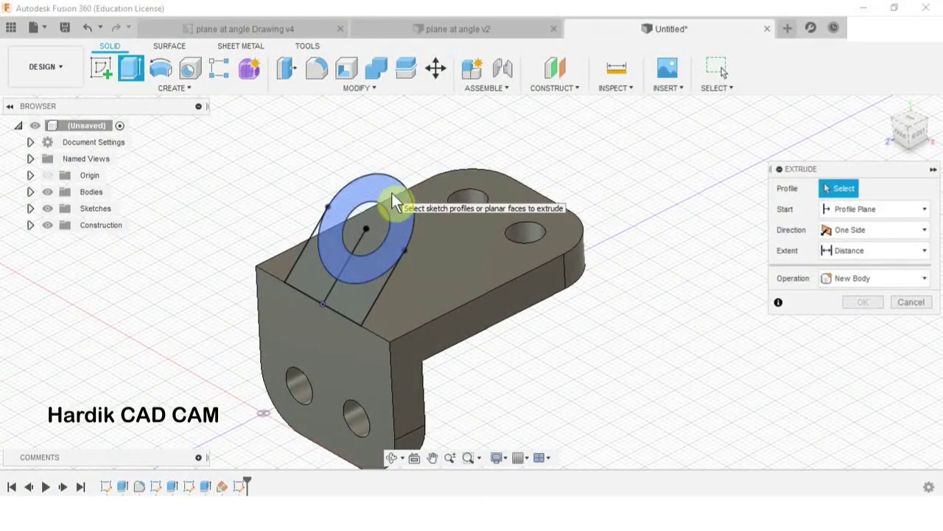
{"action": "left_click", "coordinate": [391, 194]}
{"action": "left_click", "coordinate": [321, 284]}
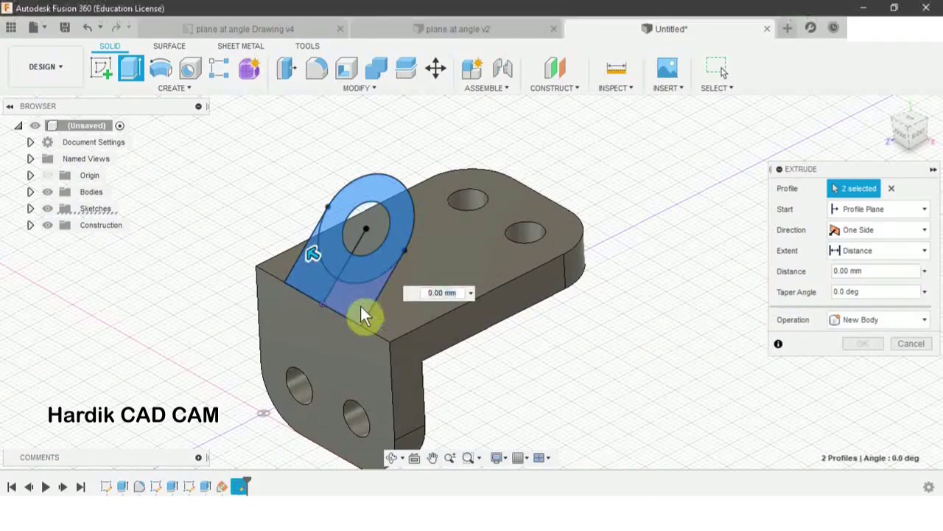
{"action": "left_click", "coordinate": [352, 277]}
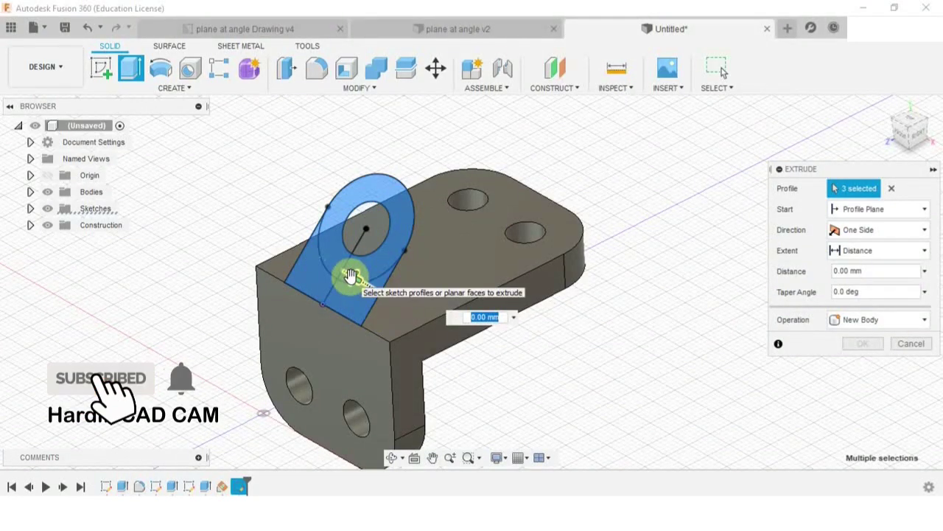
{"action": "left_click_drag", "start_coordinate": [349, 273], "coordinate": [459, 337]}
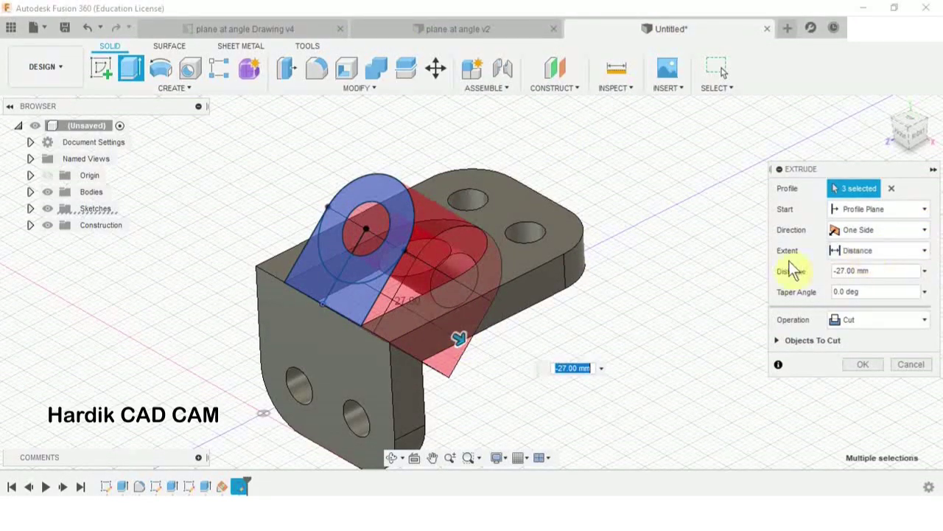
{"action": "left_click", "coordinate": [864, 252]}
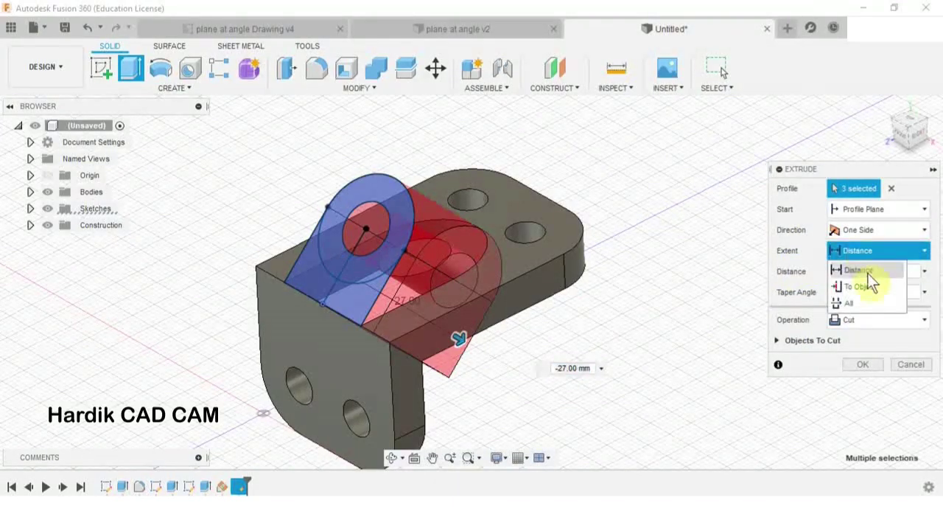
{"action": "left_click", "coordinate": [855, 287]}
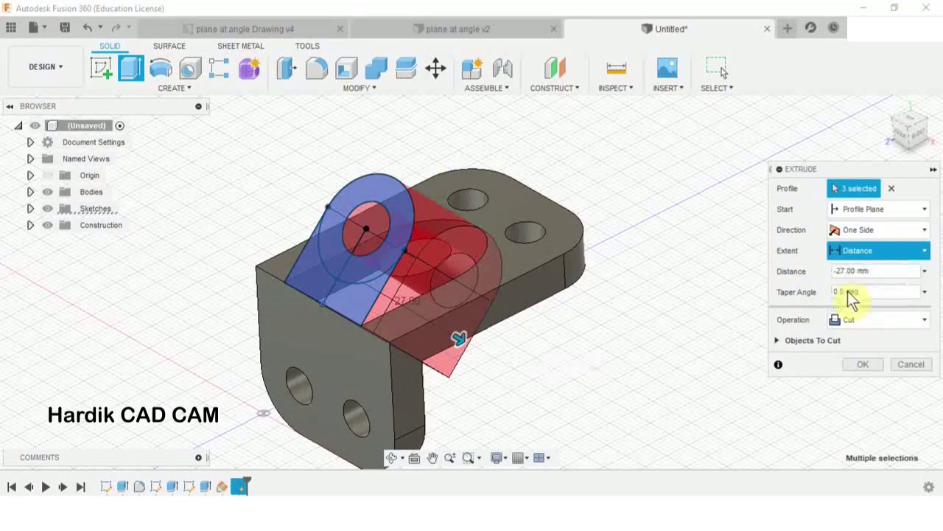
{"action": "left_click", "coordinate": [447, 285]}
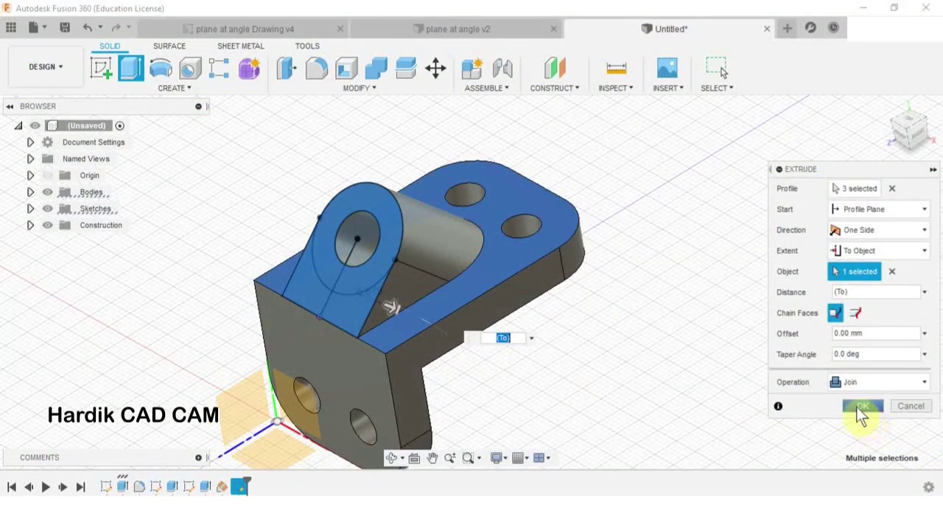
{"action": "left_click", "coordinate": [862, 405]}
- Show Sketch4 and extrude its 10 mm circle by -52 mm as a Cut through the lug and plate
{"action": "middle_click_drag", "start_coordinate": [462, 305], "coordinate": [457, 267], "text": "shift"}
{"action": "scroll", "coordinate": [426, 236], "scroll_direction": "up", "scroll_amount": 3}
{"action": "middle_click_drag", "start_coordinate": [424, 228], "coordinate": [350, 240], "text": "shift"}
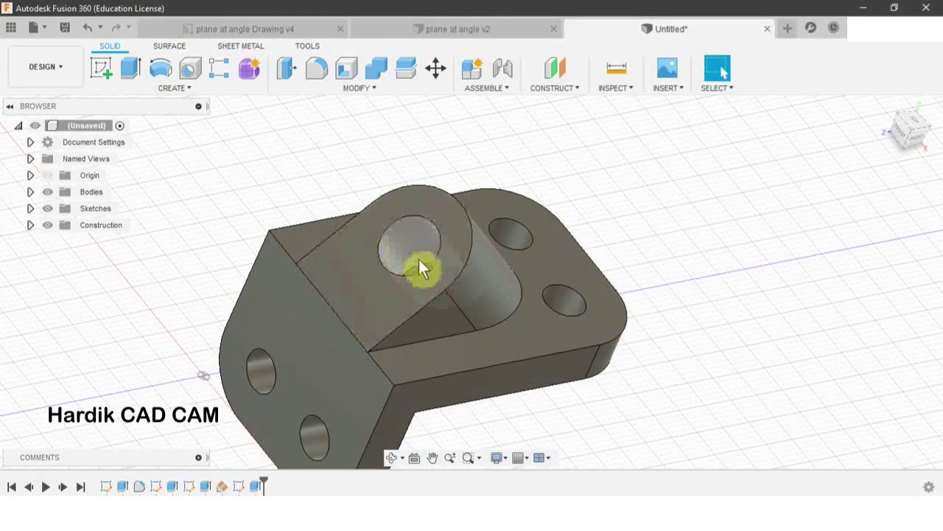
{"action": "left_click", "coordinate": [30, 208]}
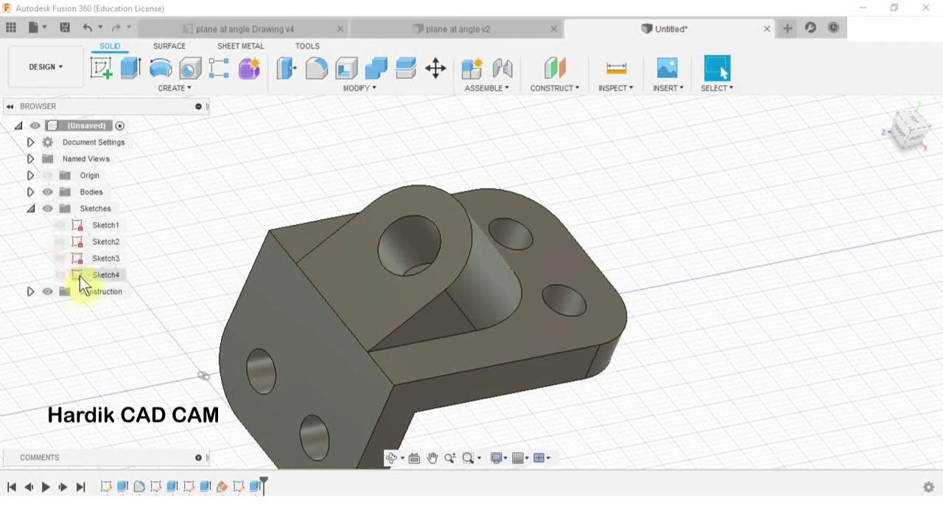
{"action": "left_click", "coordinate": [61, 275]}
{"action": "middle_click_drag", "start_coordinate": [527, 301], "coordinate": [355, 246], "text": "shift"}
{"action": "key", "text": "e"}
{"action": "left_click", "coordinate": [364, 257]}
{"action": "left_click_drag", "start_coordinate": [335, 229], "coordinate": [562, 343]}
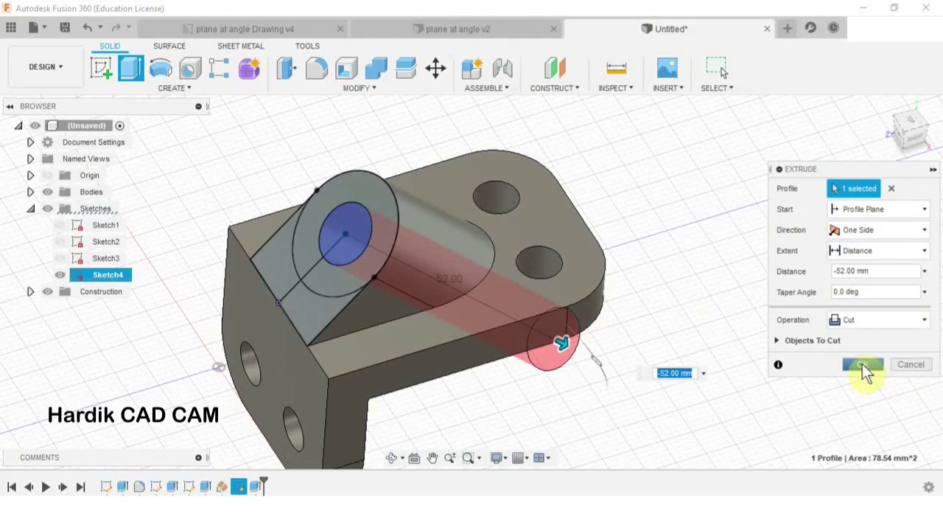
{"action": "left_click", "coordinate": [866, 371]}
- Hide Sketch4 and inspect the bracket with its angled lug
{"action": "middle_click_drag", "start_coordinate": [642, 331], "coordinate": [583, 326], "text": "shift"}
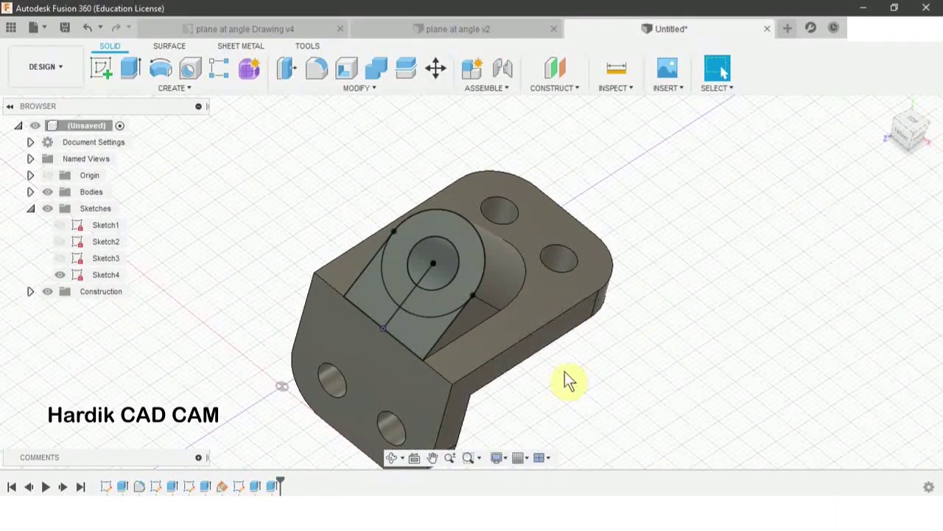
{"action": "left_click", "coordinate": [60, 275]}
{"action": "scroll", "coordinate": [341, 199], "scroll_direction": "down", "scroll_amount": 2}
{"action": "middle_click_drag", "start_coordinate": [499, 320], "coordinate": [481, 273], "text": "shift"}
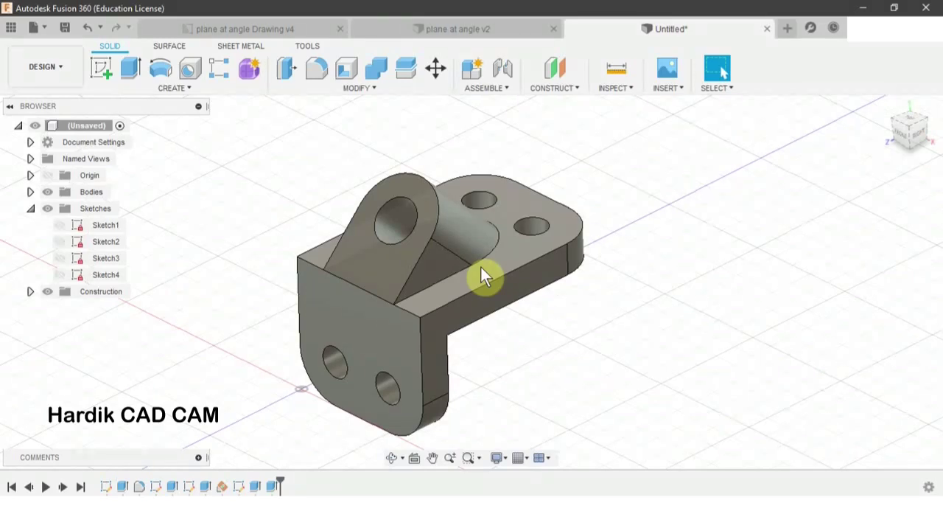
{"action": "middle_click_drag", "start_coordinate": [481, 270], "coordinate": [506, 337], "text": "shift"}
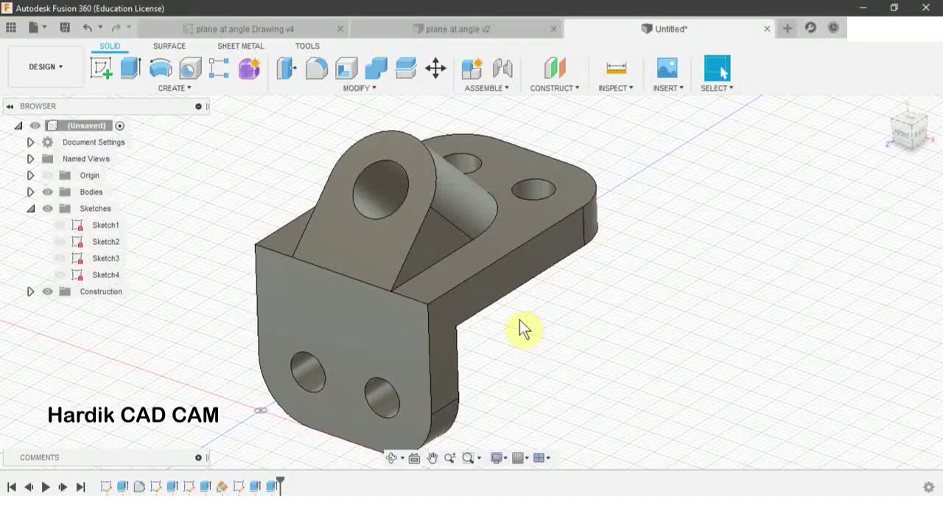
{"action": "middle_click_drag", "start_coordinate": [523, 326], "coordinate": [536, 310], "text": "shift"}
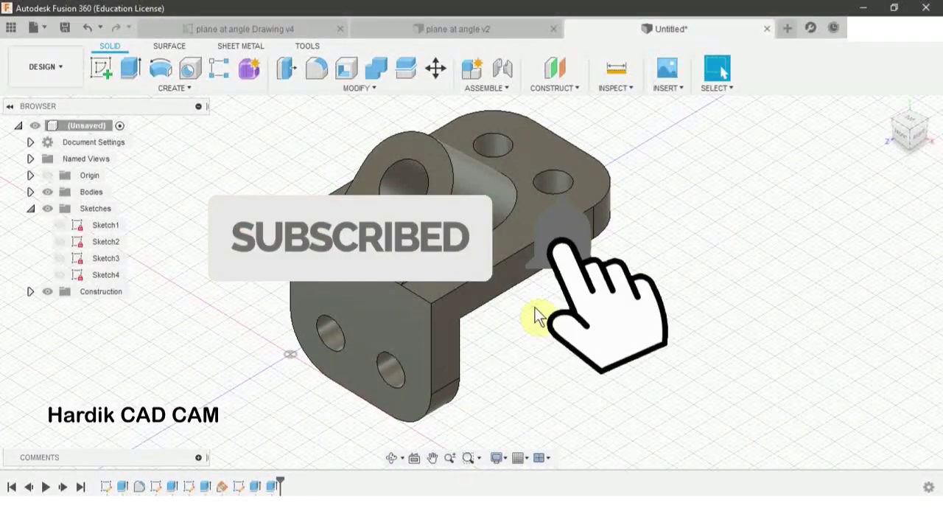